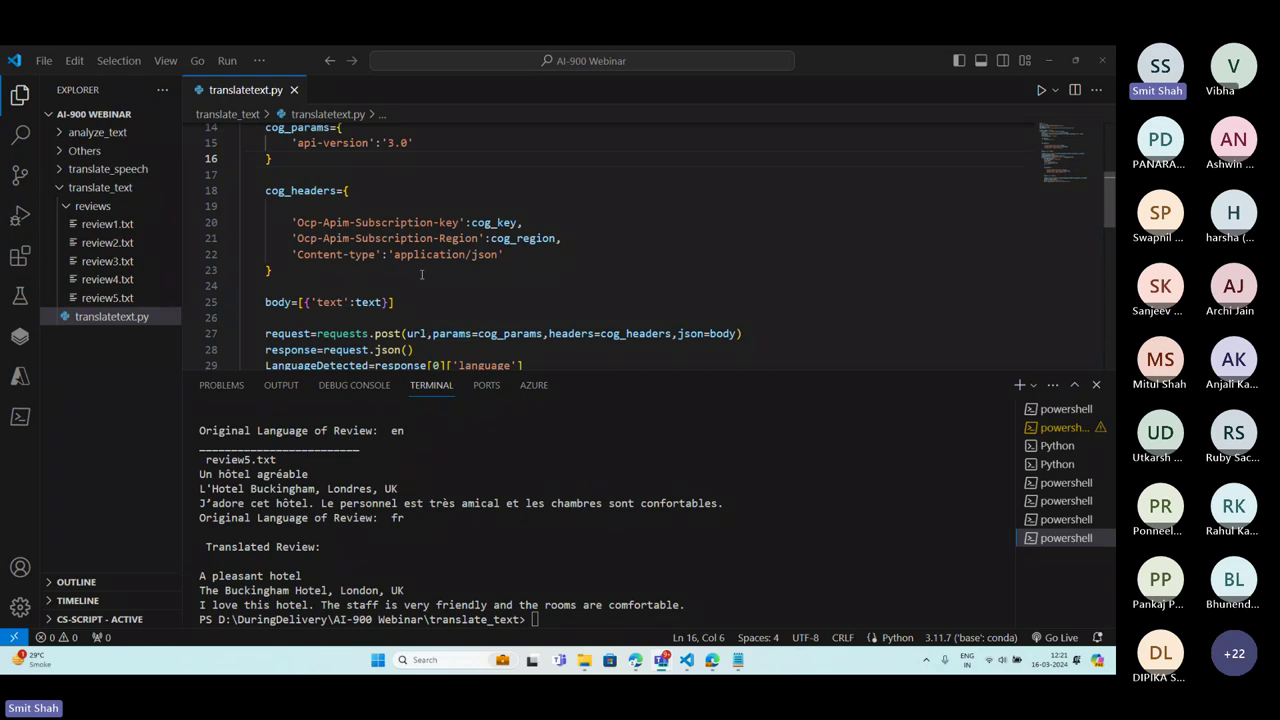
- Set the translation target language in translatetext.py's 'to' parameter to 'hi'
{"action": "scroll", "coordinate": [484, 279], "scroll_direction": "down", "scroll_amount": 2}
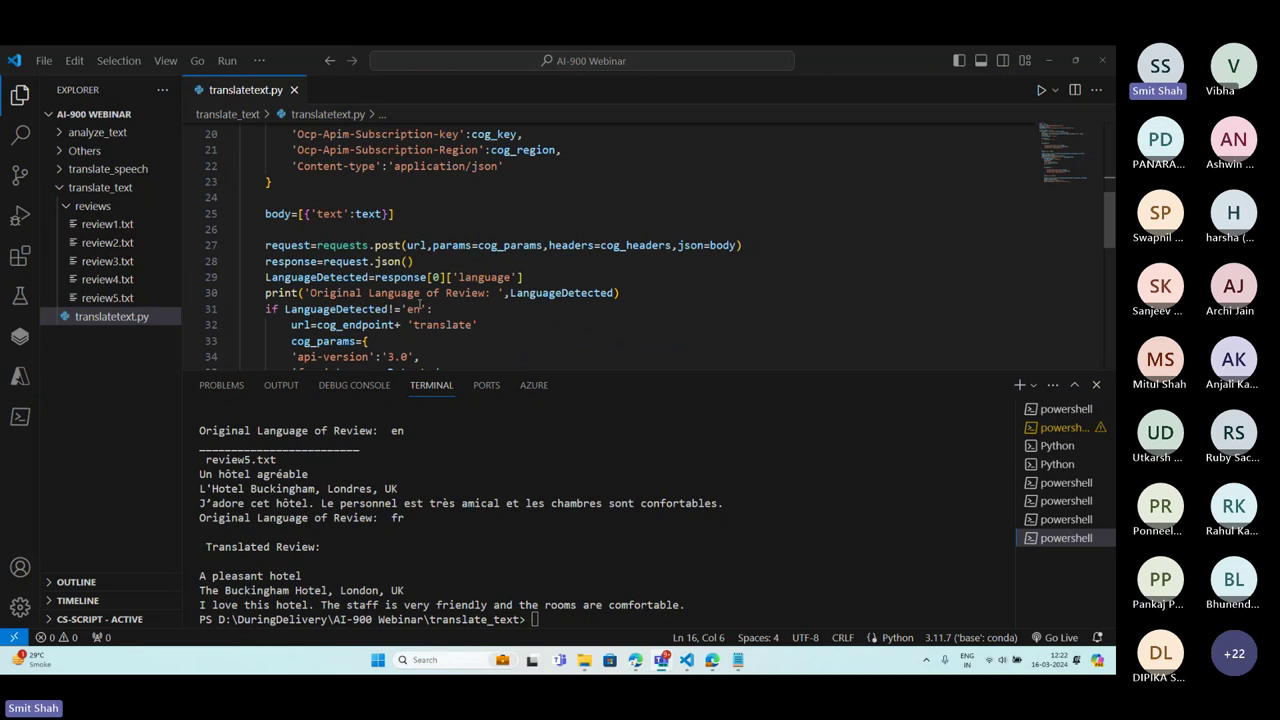
{"action": "scroll", "coordinate": [420, 305], "scroll_direction": "down", "scroll_amount": 2}
{"action": "scroll", "coordinate": [420, 305], "scroll_direction": "up", "scroll_amount": 8}
{"action": "scroll", "coordinate": [420, 305], "scroll_direction": "down", "scroll_amount": 5}
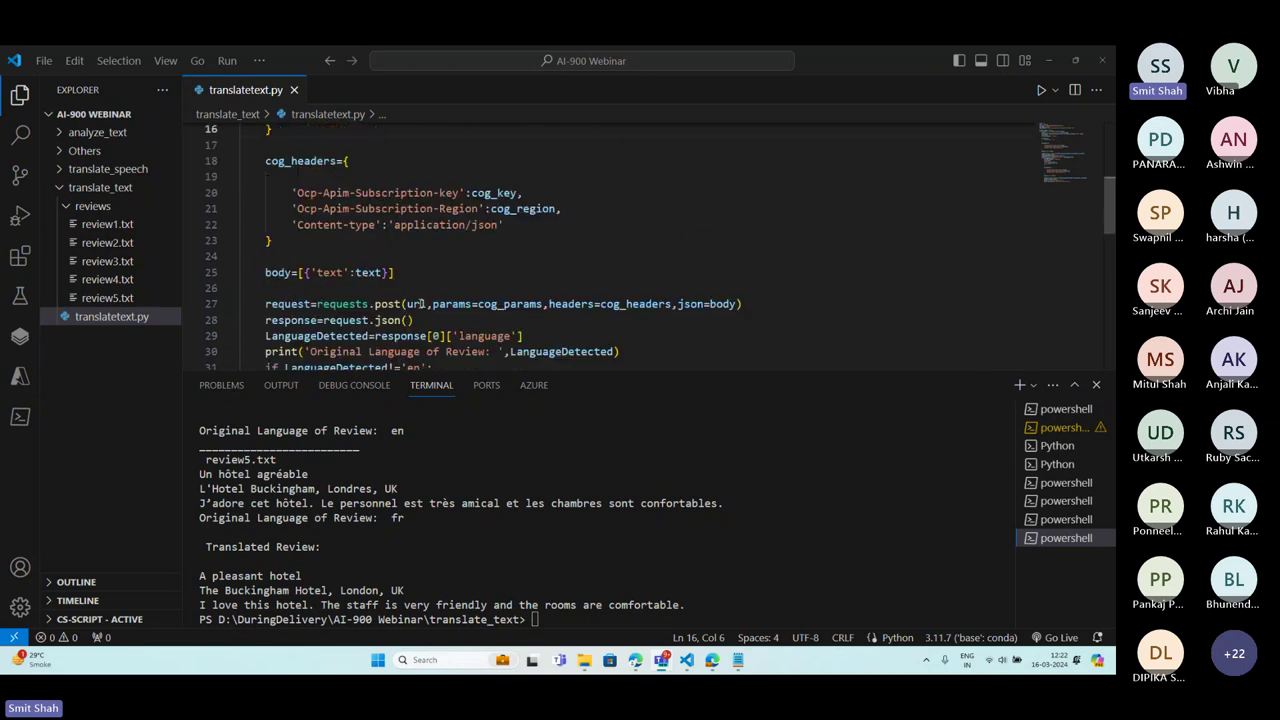
{"action": "scroll", "coordinate": [421, 304], "scroll_direction": "down", "scroll_amount": 10}
{"action": "scroll", "coordinate": [428, 287], "scroll_direction": "up", "scroll_amount": 2}
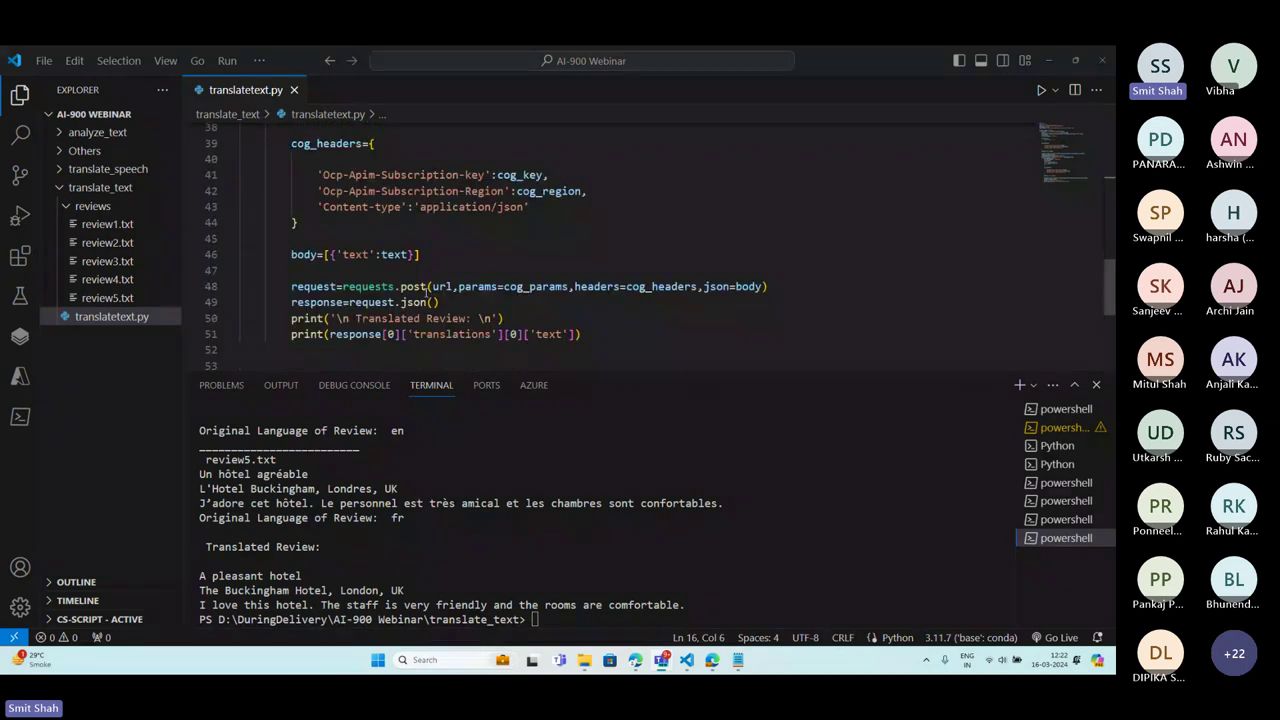
{"action": "scroll", "coordinate": [428, 287], "scroll_direction": "up", "scroll_amount": 3}
{"action": "double_click", "coordinate": [344, 213]}
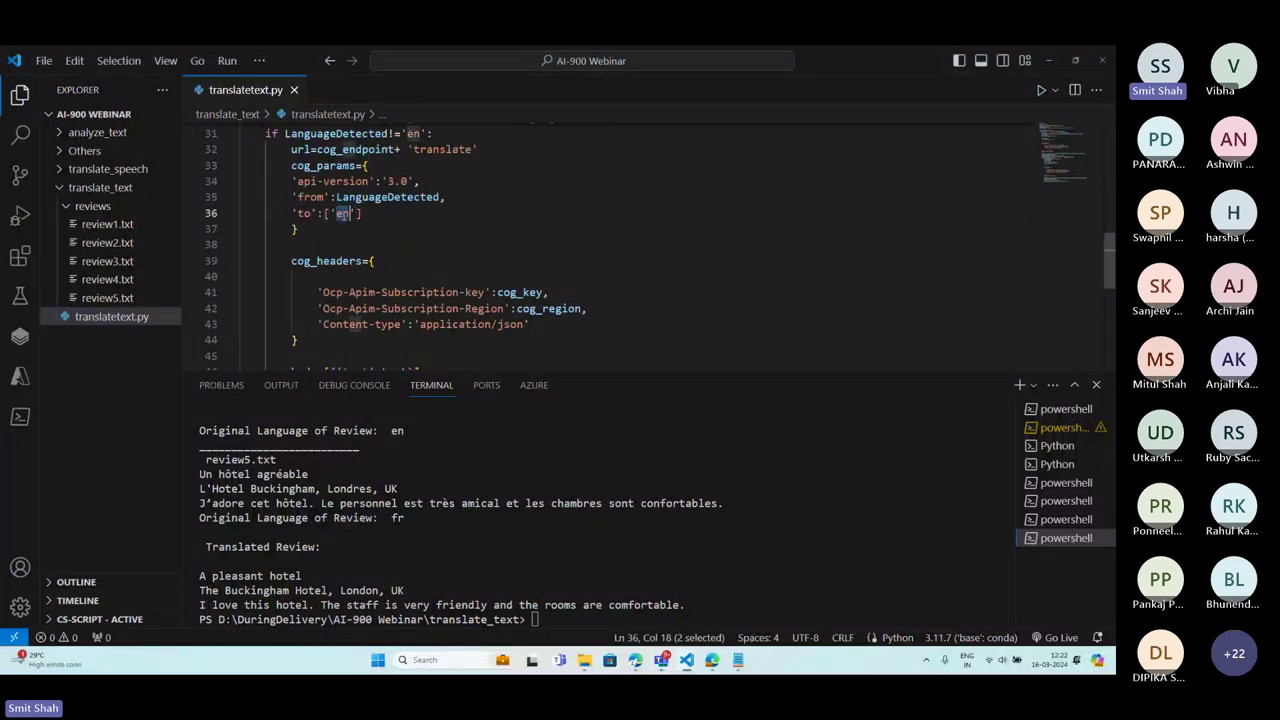
{"action": "type", "text": "hi"}
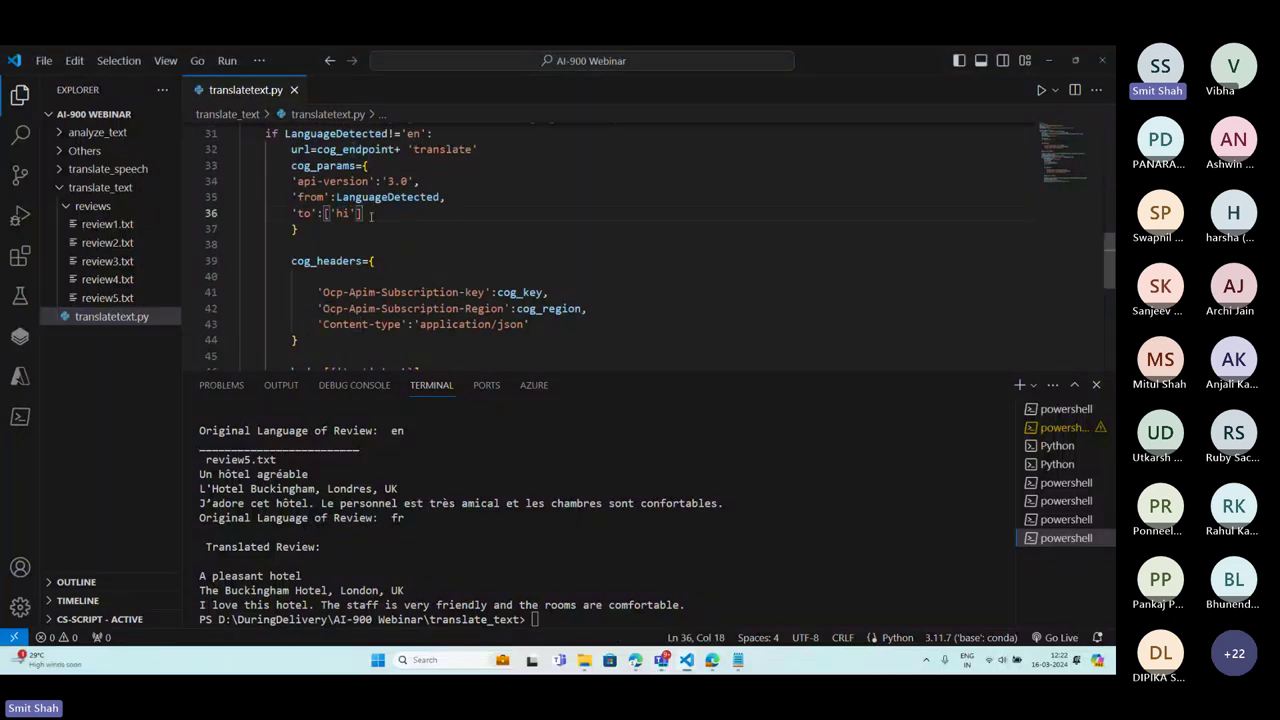
- Delete the if condition that limits translation to reviews whose detected language is not English
{"action": "scroll", "coordinate": [385, 260], "scroll_direction": "up", "scroll_amount": 3}
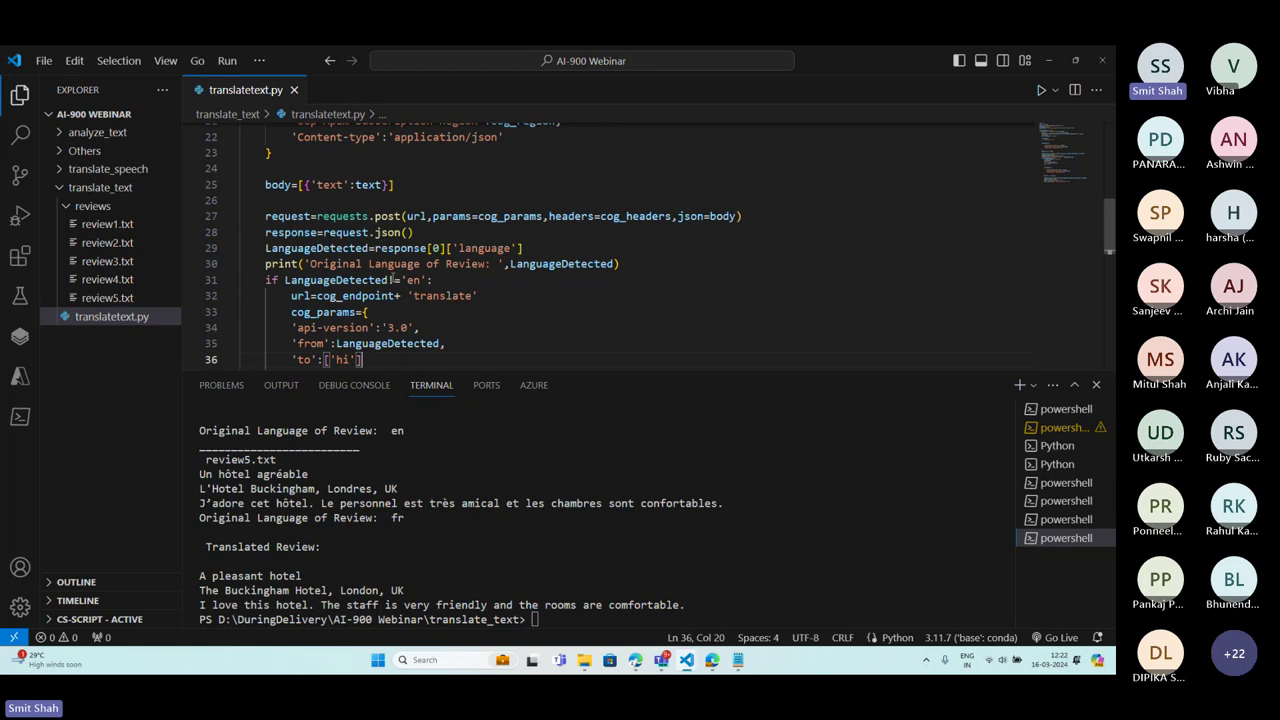
{"action": "scroll", "coordinate": [393, 277], "scroll_direction": "up", "scroll_amount": 1}
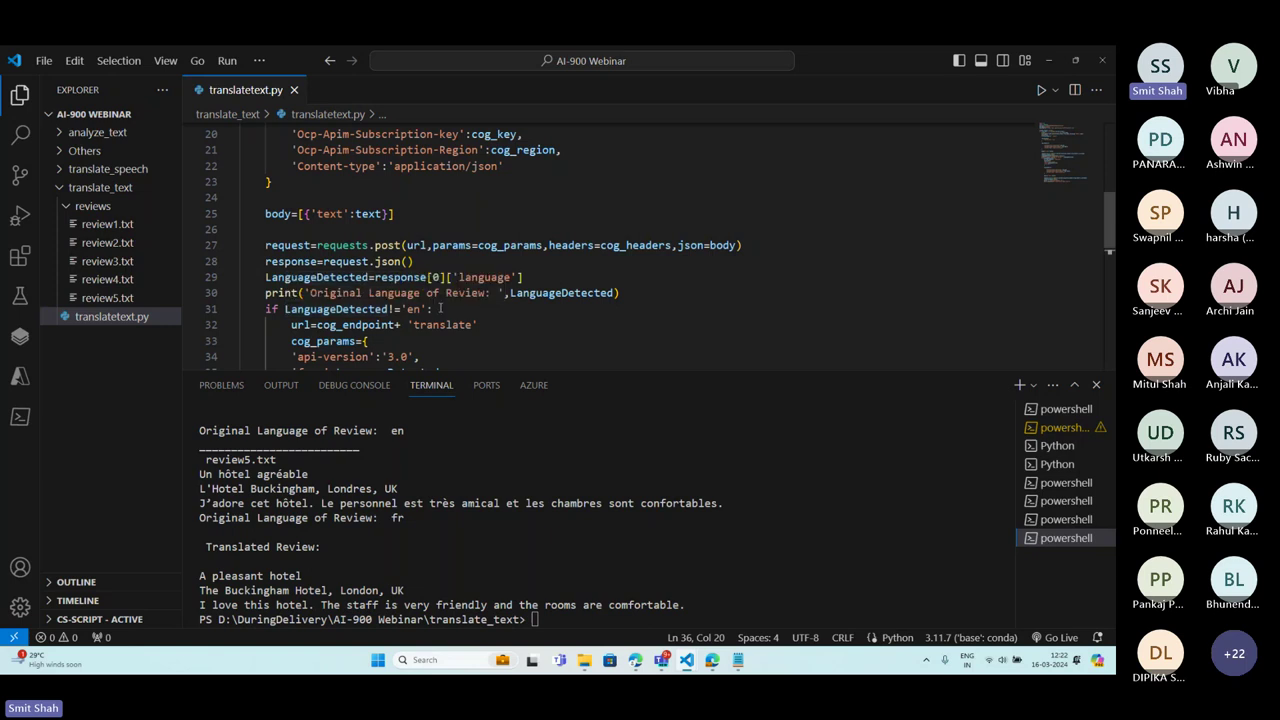
{"action": "left_click_drag", "start_coordinate": [440, 309], "coordinate": [260, 309]}
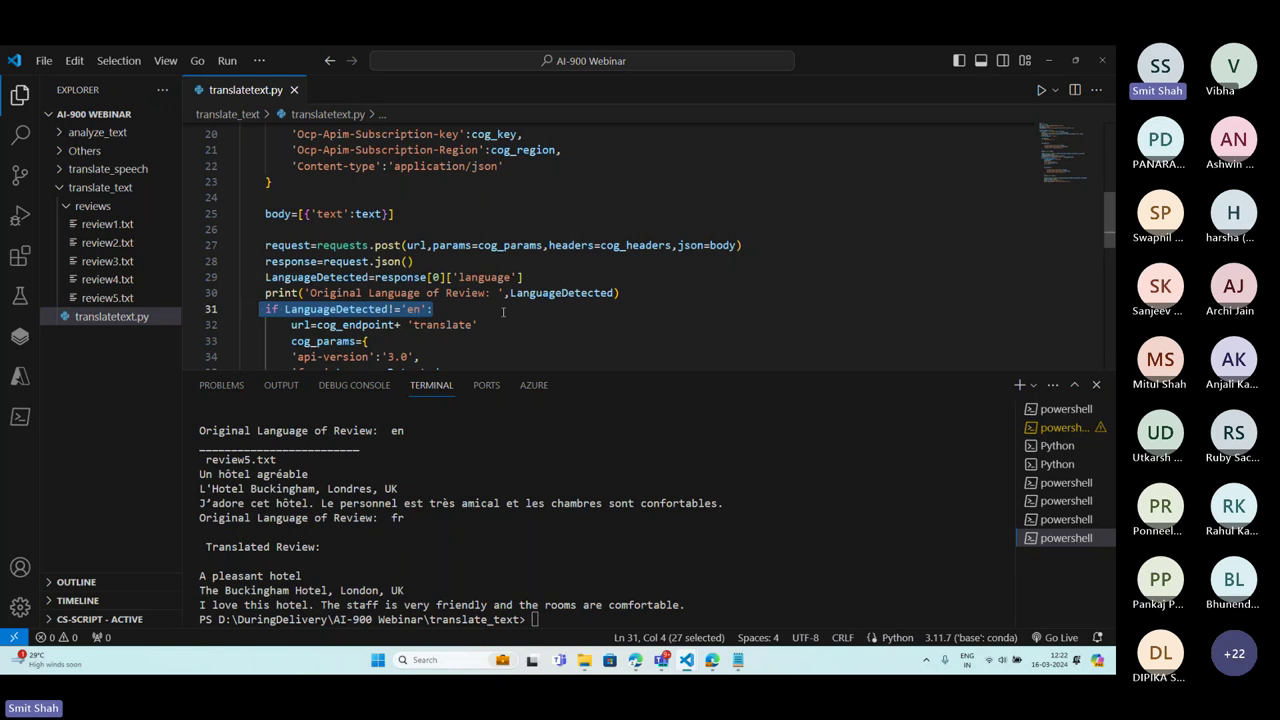
{"action": "key", "text": "BackSpace"}
- Outdent the translation block one level, from the translate URL line through the final print of the translated text
{"action": "scroll", "coordinate": [420, 300], "scroll_direction": "down", "scroll_amount": 5}
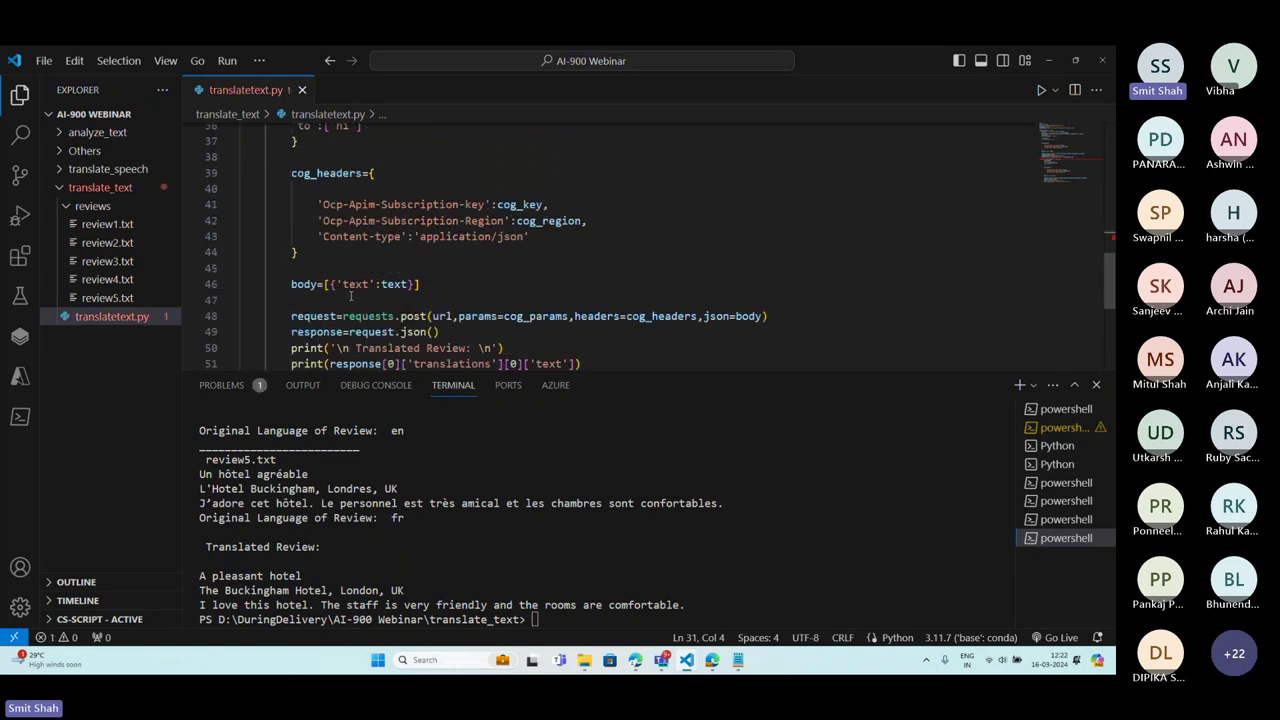
{"action": "scroll", "coordinate": [466, 302], "scroll_direction": "up", "scroll_amount": 1}
{"action": "scroll", "coordinate": [512, 306], "scroll_direction": "down", "scroll_amount": 3}
{"action": "left_click_drag", "start_coordinate": [605, 274], "coordinate": [244, 178]}
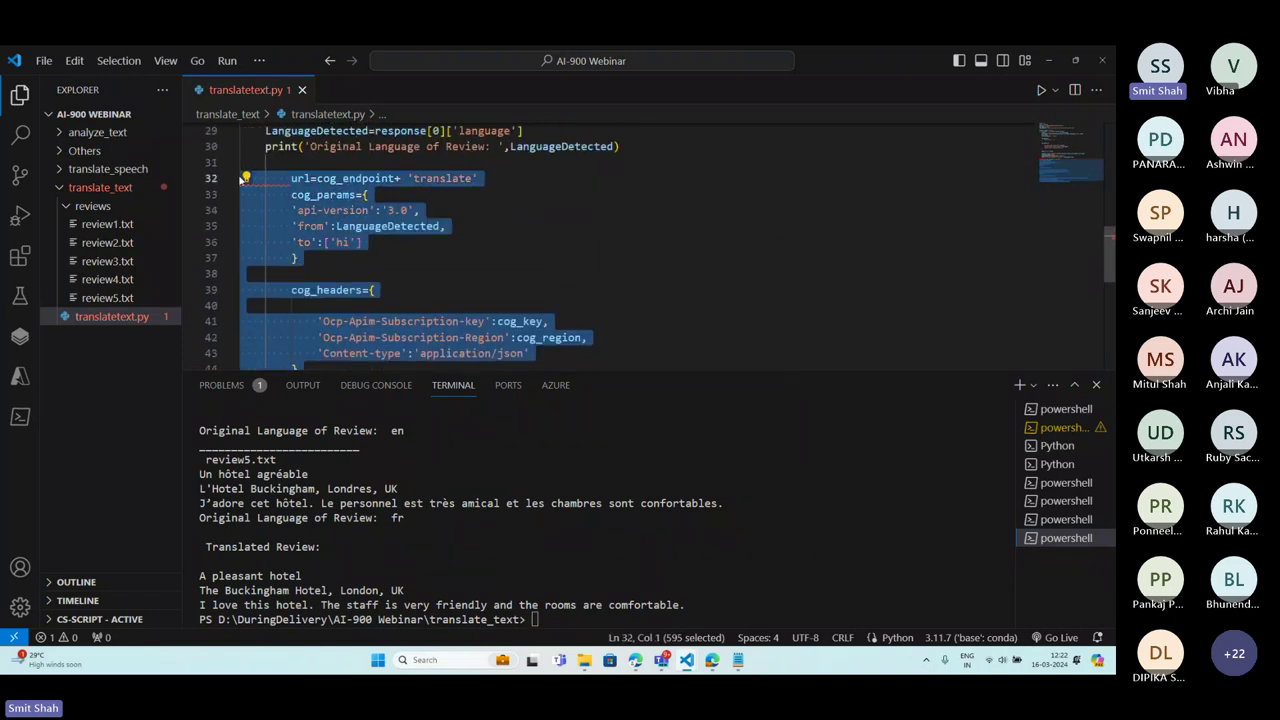
{"action": "key", "text": "shift+Tab"}
{"action": "scroll", "coordinate": [244, 178], "scroll_direction": "up", "scroll_amount": 1}
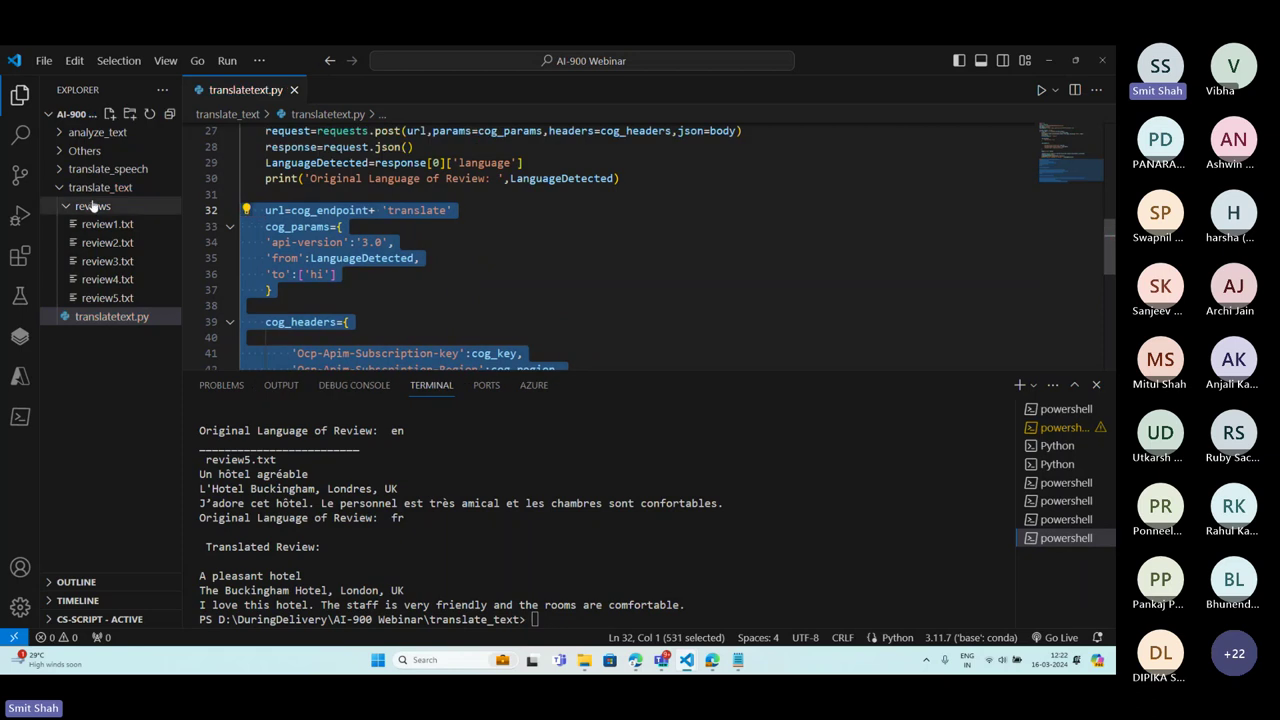
{"action": "left_click", "coordinate": [520, 305]}
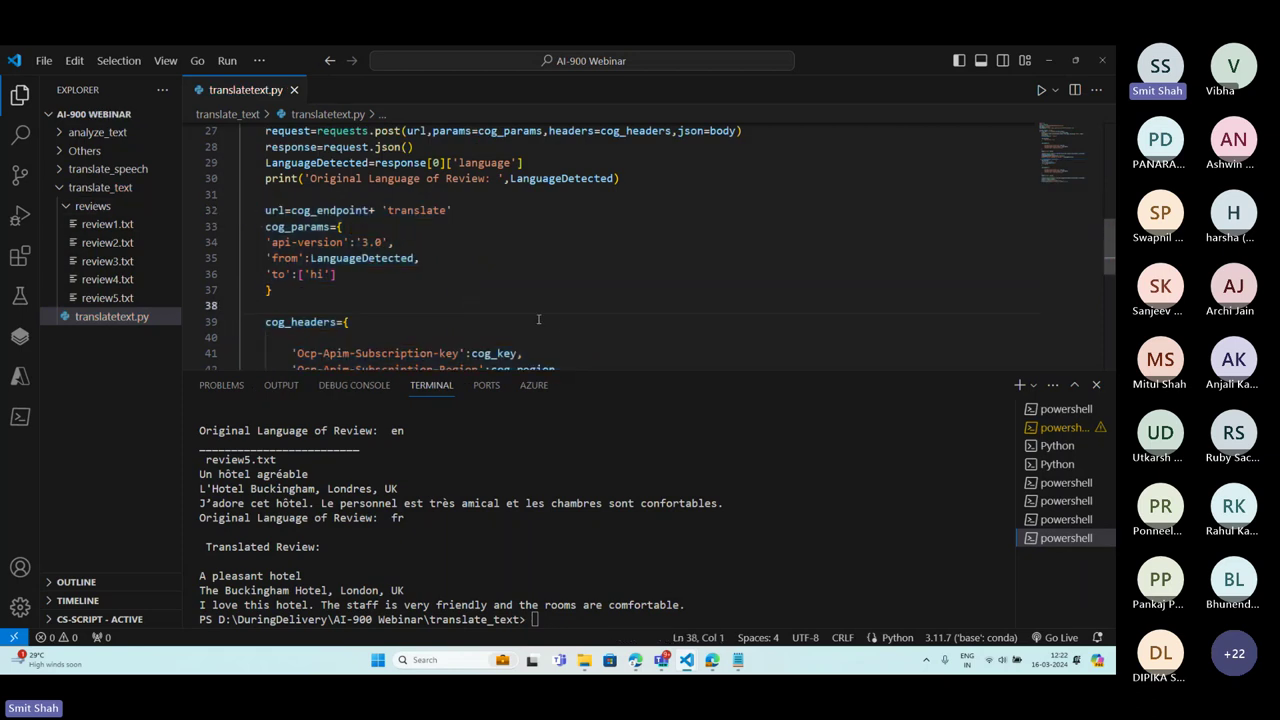
- Clear the terminal and run translatetext.py with Python
{"action": "left_click", "coordinate": [596, 450]}
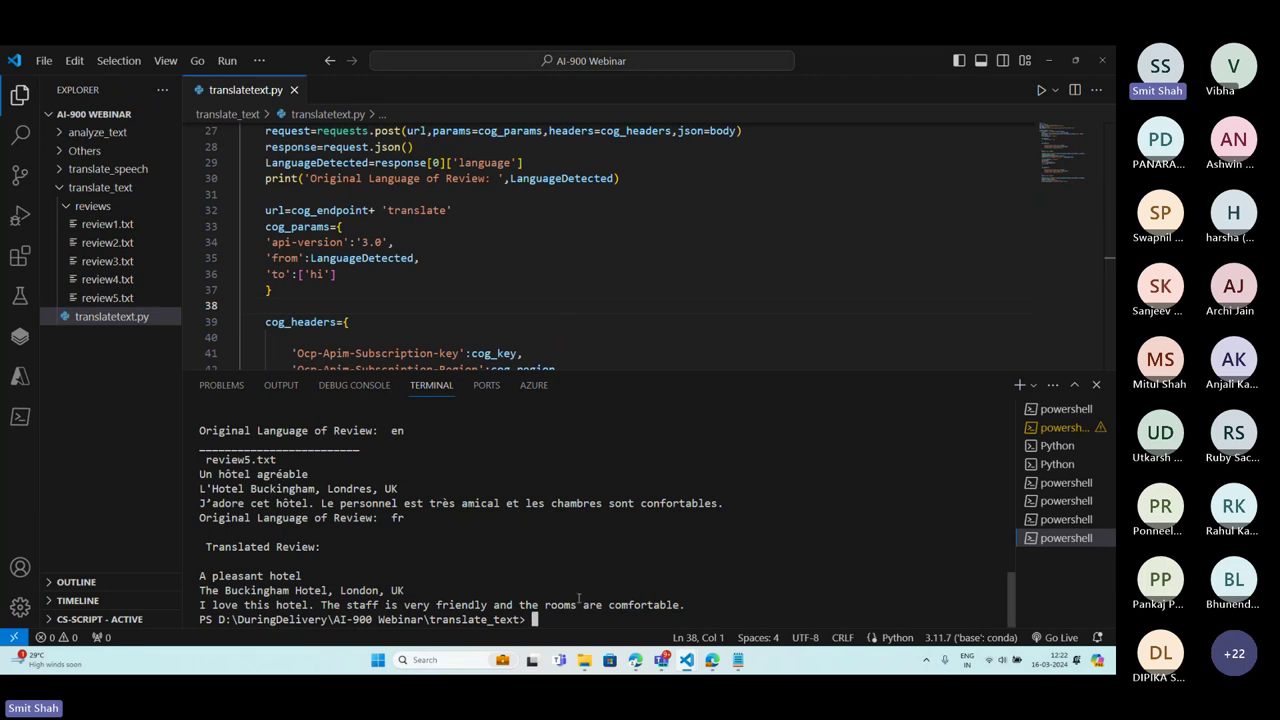
{"action": "double_click", "coordinate": [316, 275]}
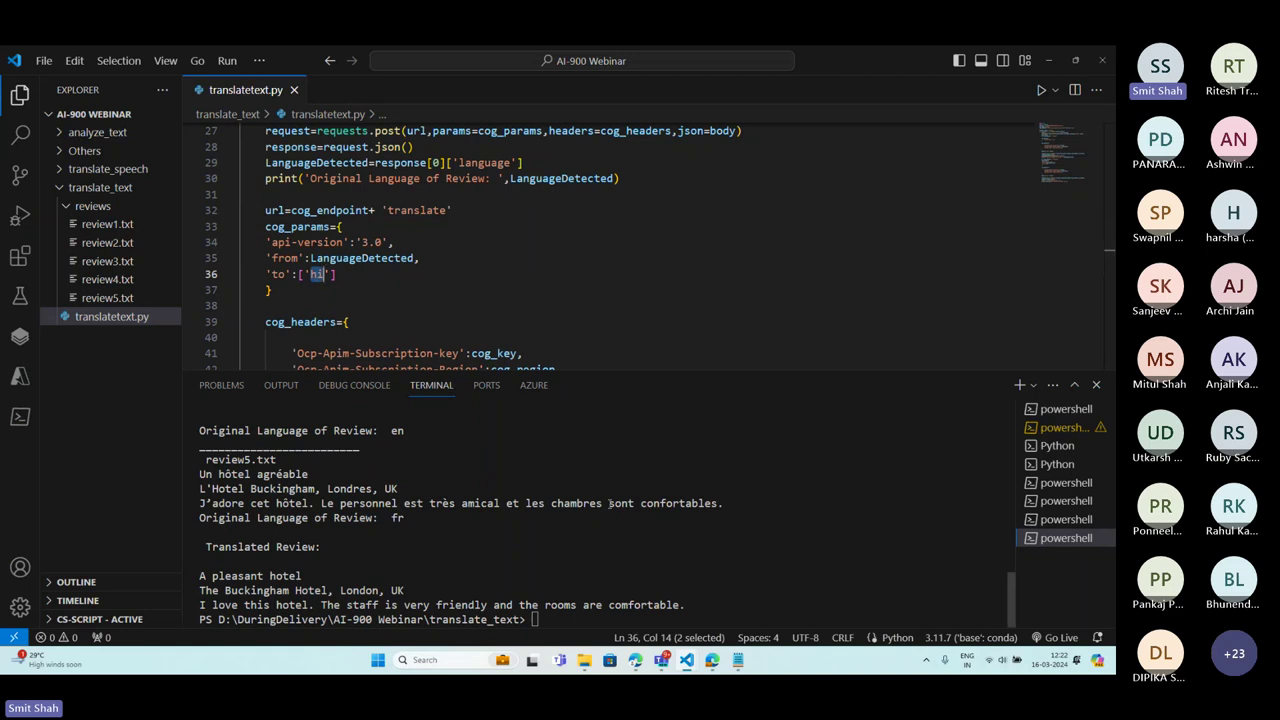
{"action": "left_click", "coordinate": [553, 486]}
{"action": "type", "text": "clear"}
{"action": "key", "text": "Return"}
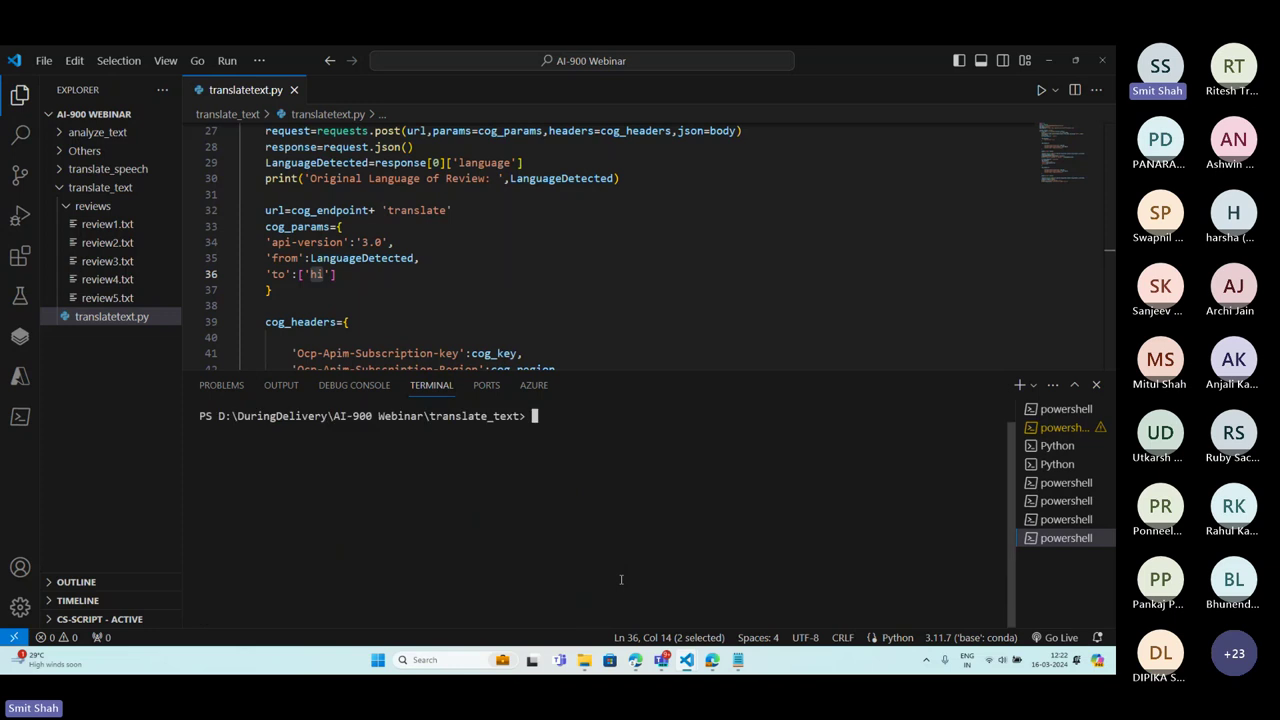
{"action": "type", "text": "python translatetext.py"}
{"action": "key", "text": "Return"}
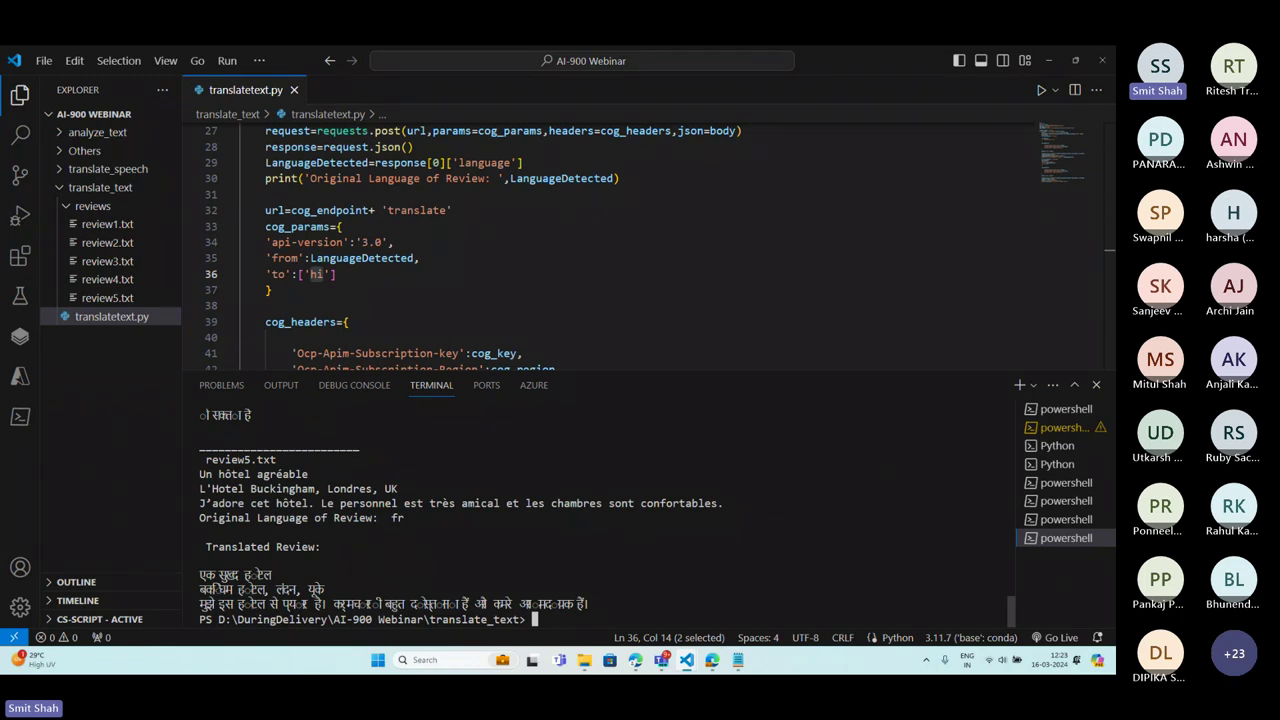
- Collapse the translate_text folder in the project's file tree
{"action": "scroll", "coordinate": [500, 262], "scroll_direction": "up", "scroll_amount": 4}
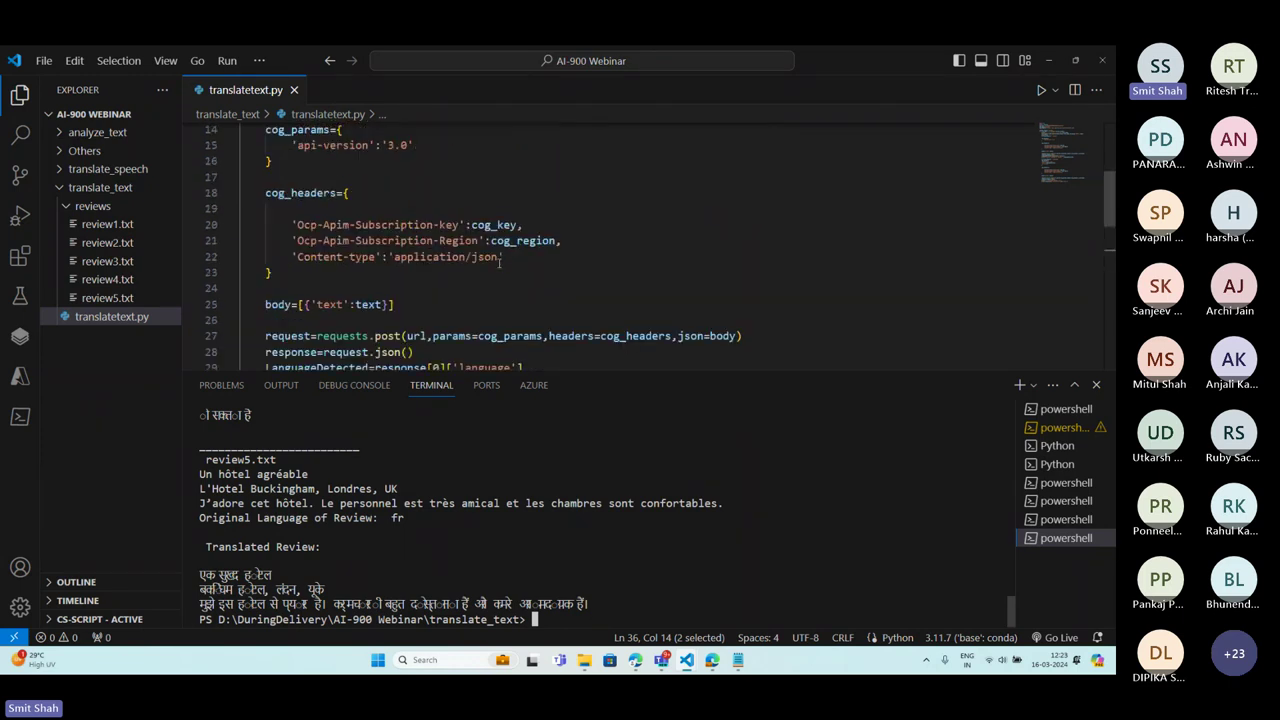
{"action": "scroll", "coordinate": [500, 262], "scroll_direction": "up", "scroll_amount": 3}
{"action": "scroll", "coordinate": [500, 262], "scroll_direction": "up", "scroll_amount": 1}
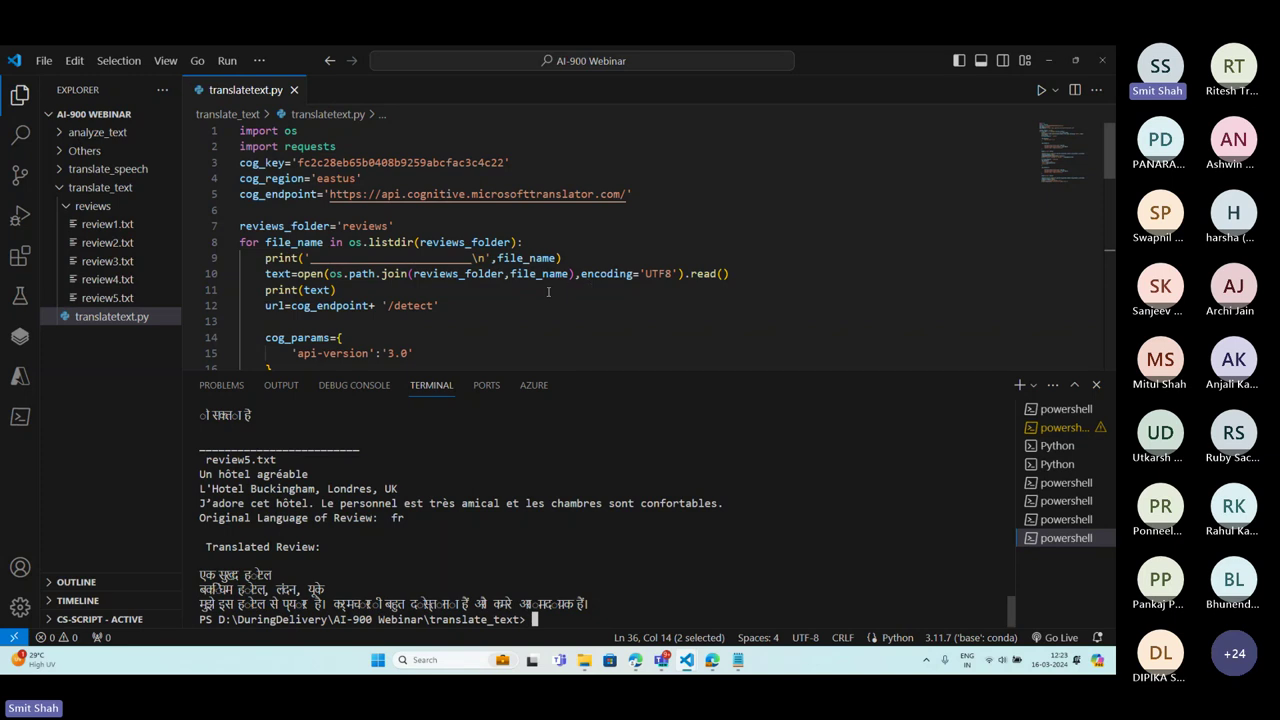
{"action": "left_click", "coordinate": [548, 292]}
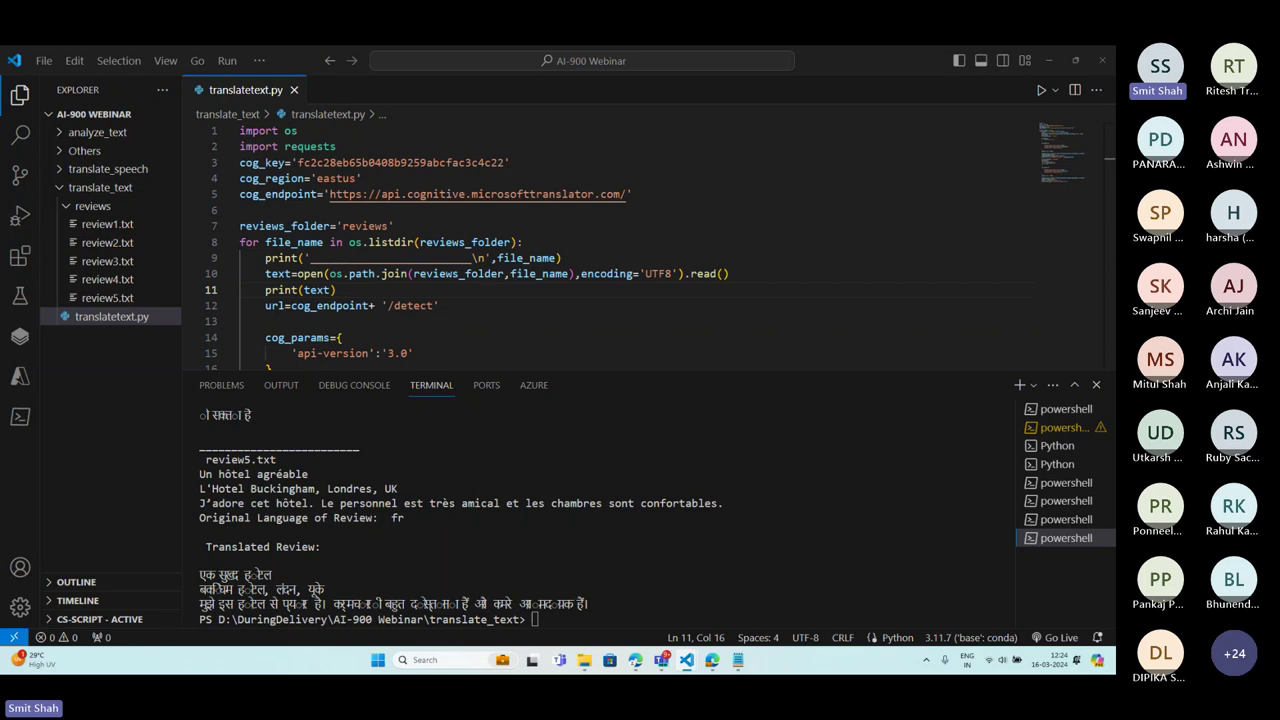
{"action": "left_click", "coordinate": [59, 191]}
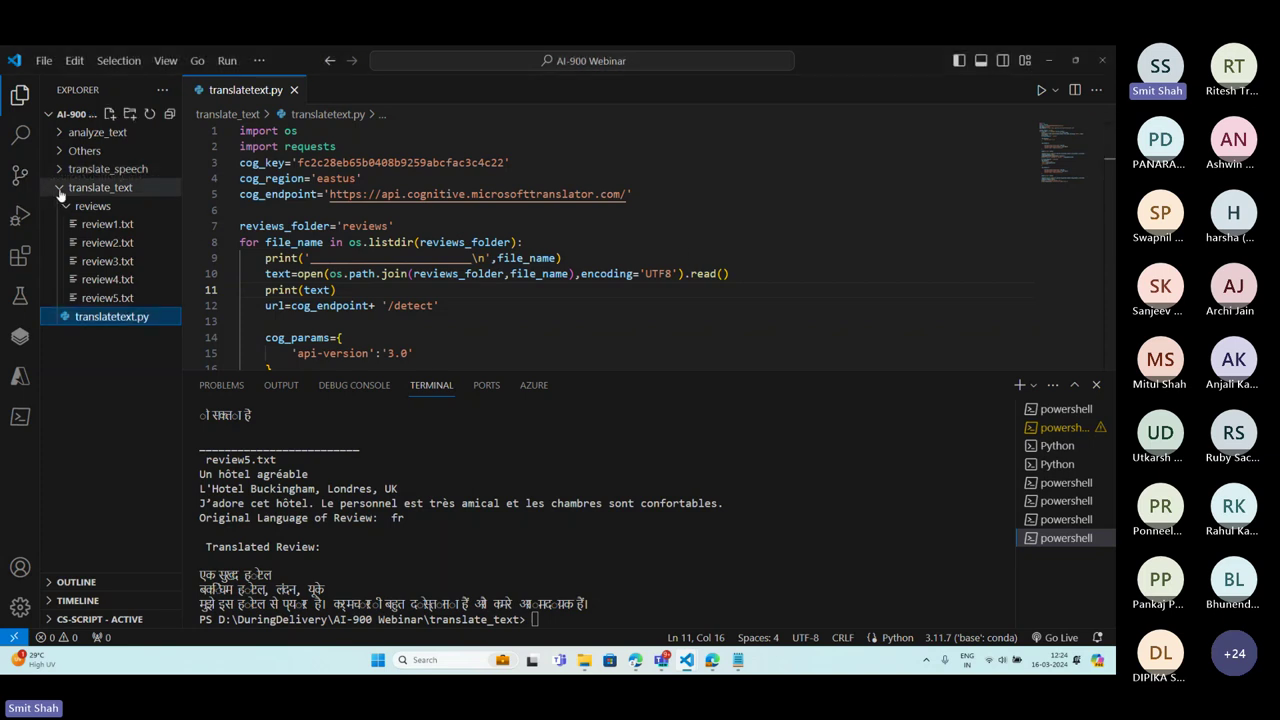
{"action": "left_click", "coordinate": [60, 192]}
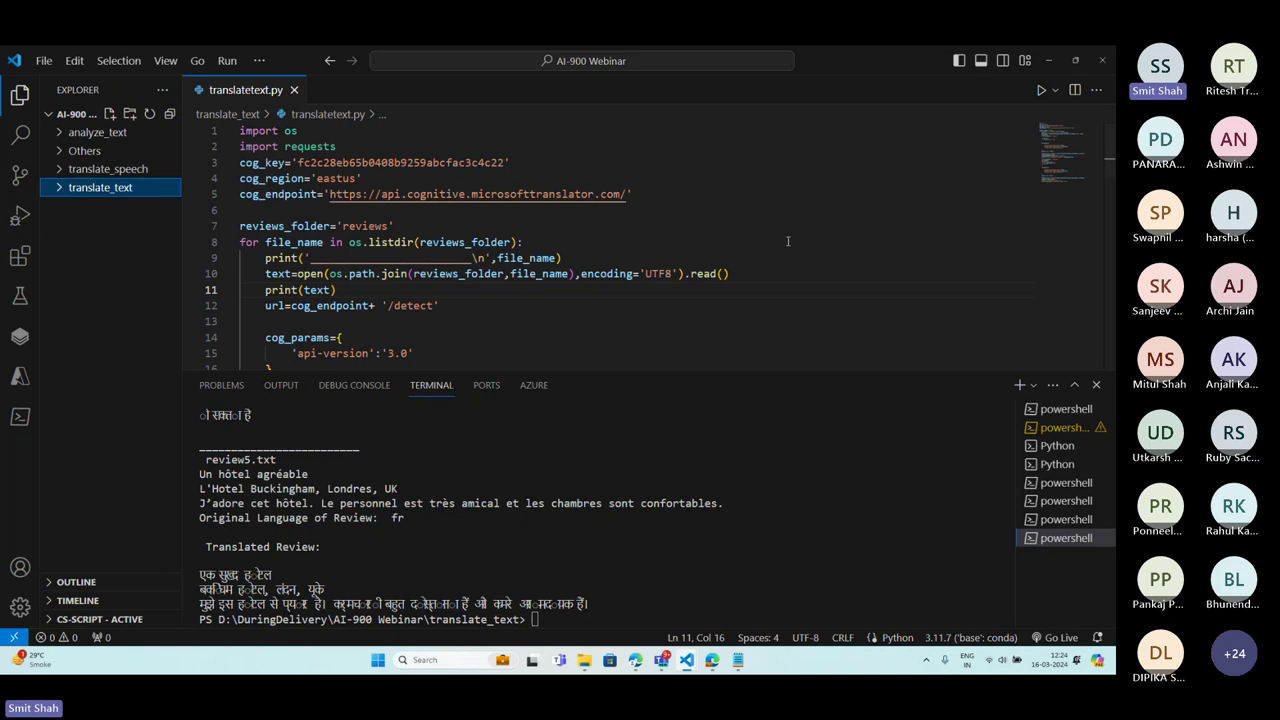
- Switch to the Azure portal in the browser and start creating a Language service resource with only the default features
{"action": "key", "text": "alt+Tab"}
{"action": "left_click", "coordinate": [24, 131]}
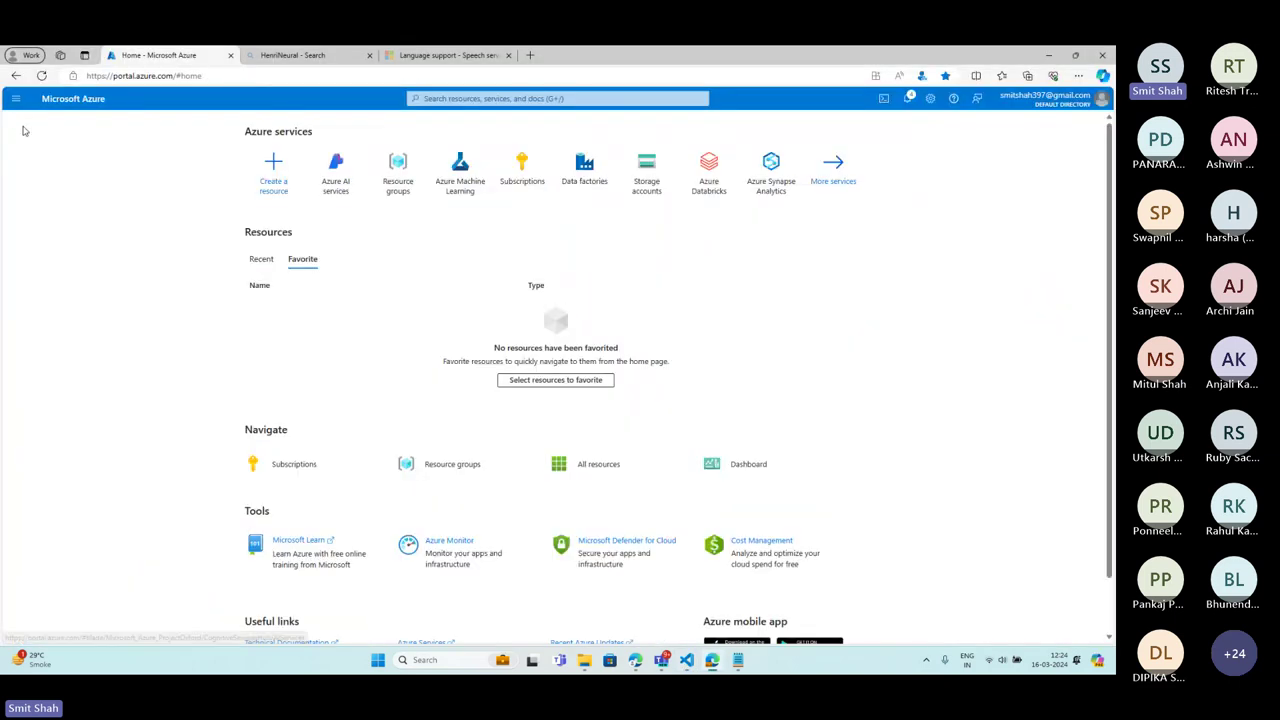
{"action": "left_click", "coordinate": [338, 176]}
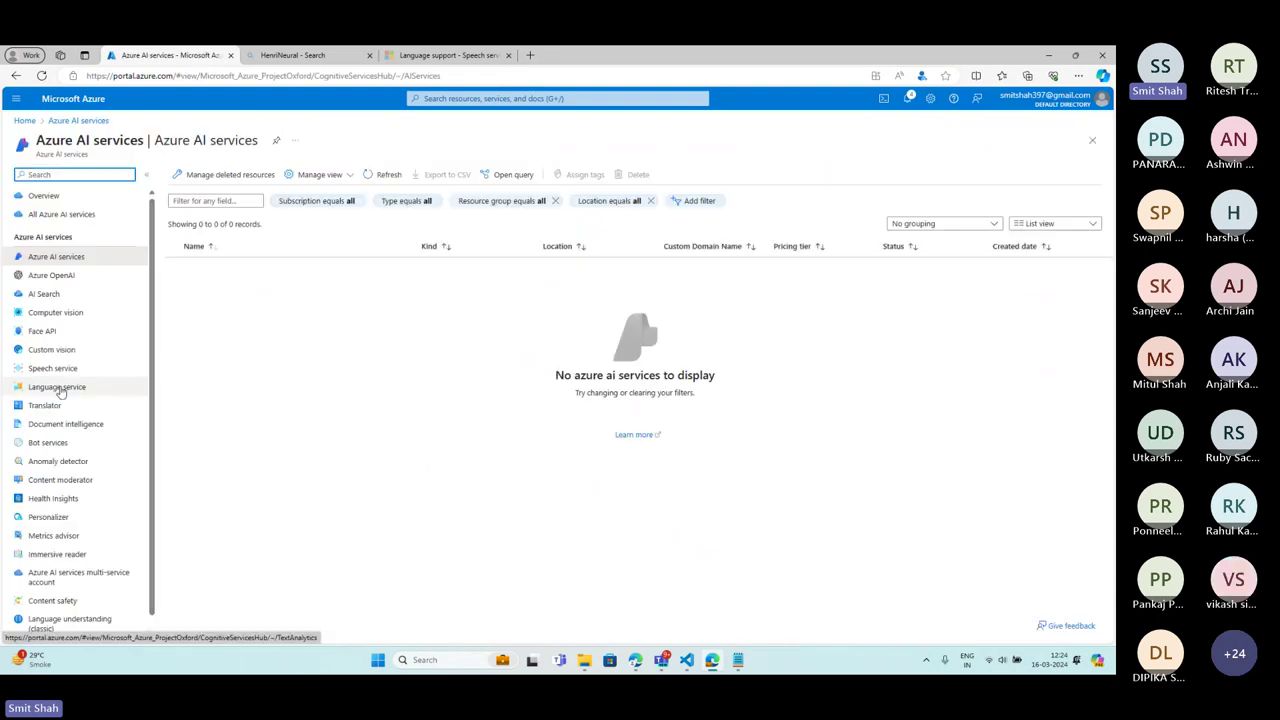
{"action": "left_click_drag", "start_coordinate": [11, 378], "coordinate": [124, 398]}
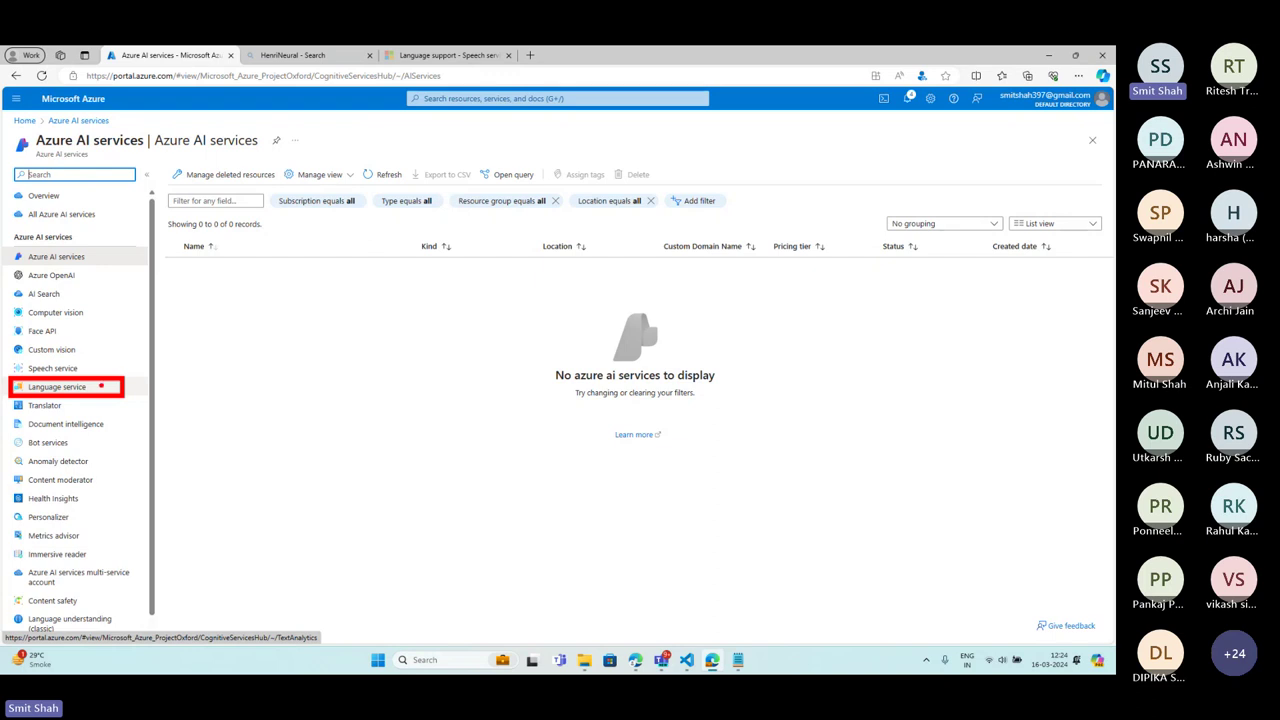
{"action": "left_click", "coordinate": [83, 388]}
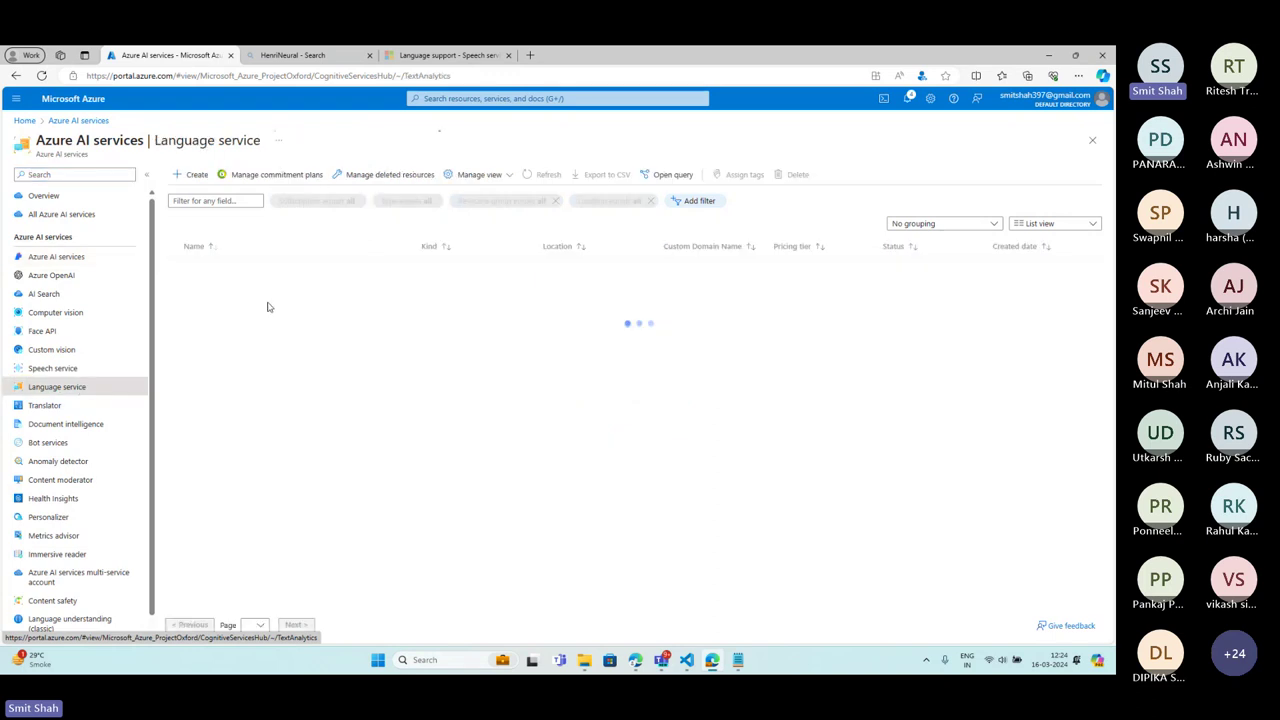
{"action": "left_click", "coordinate": [198, 177]}
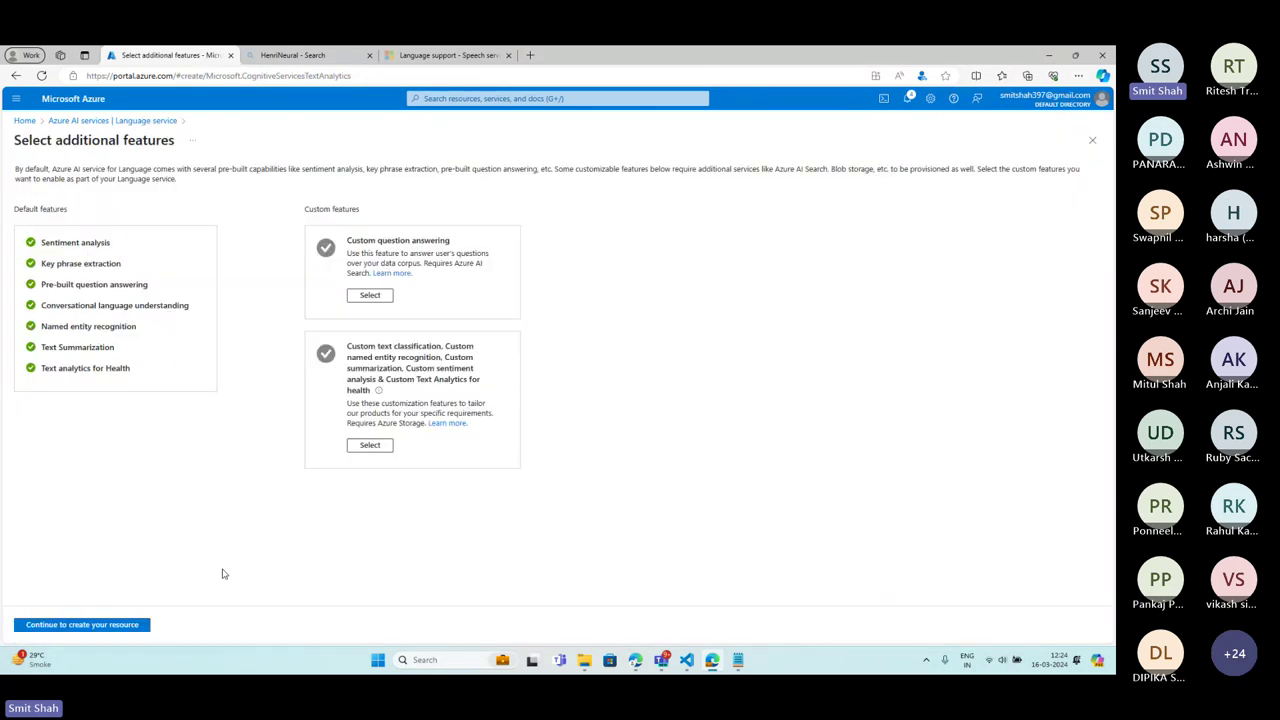
{"action": "left_click", "coordinate": [137, 624]}
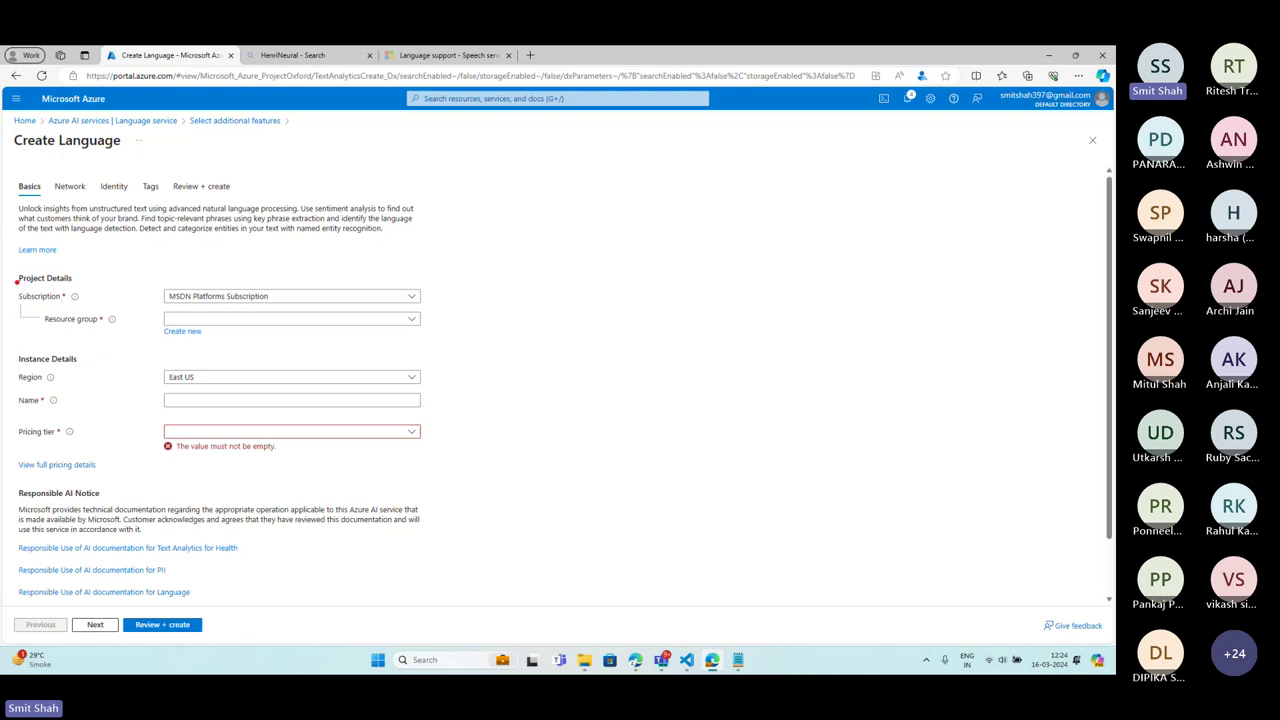
- Choose webinarrg as the resource group for the new Language resource
{"action": "left_click_drag", "start_coordinate": [15, 281], "coordinate": [406, 300]}
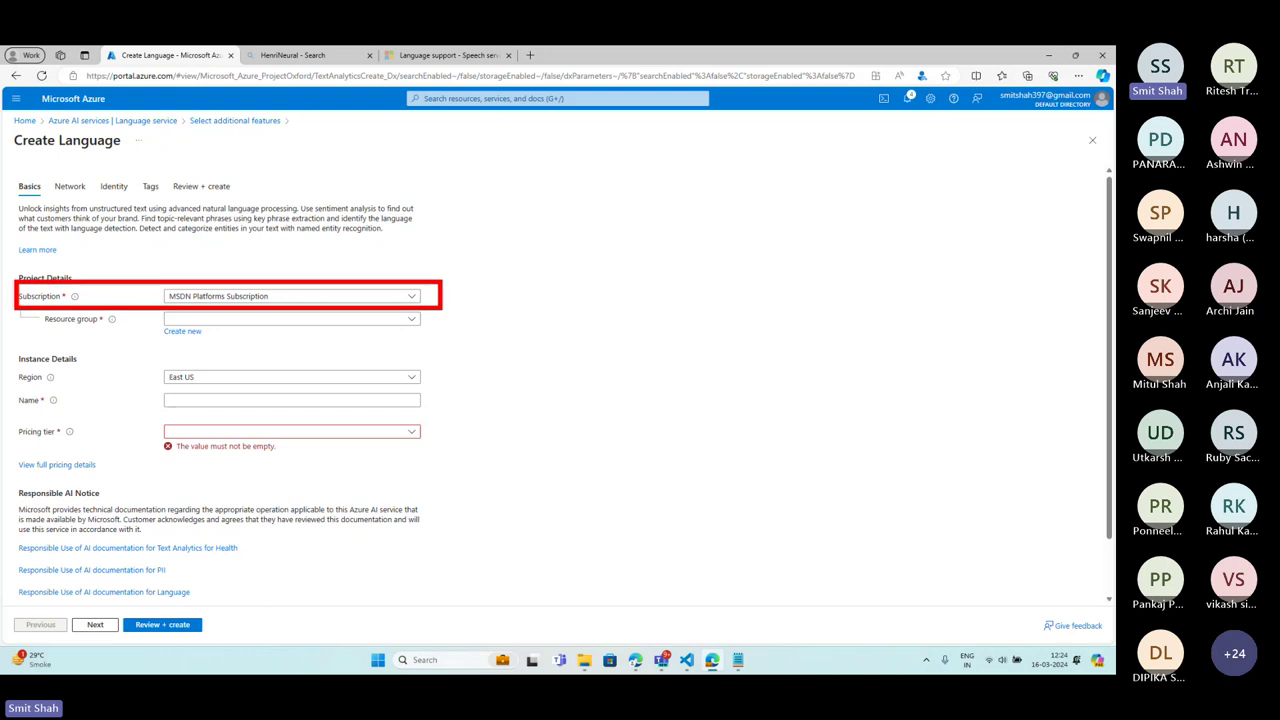
{"action": "key", "text": "Escape"}
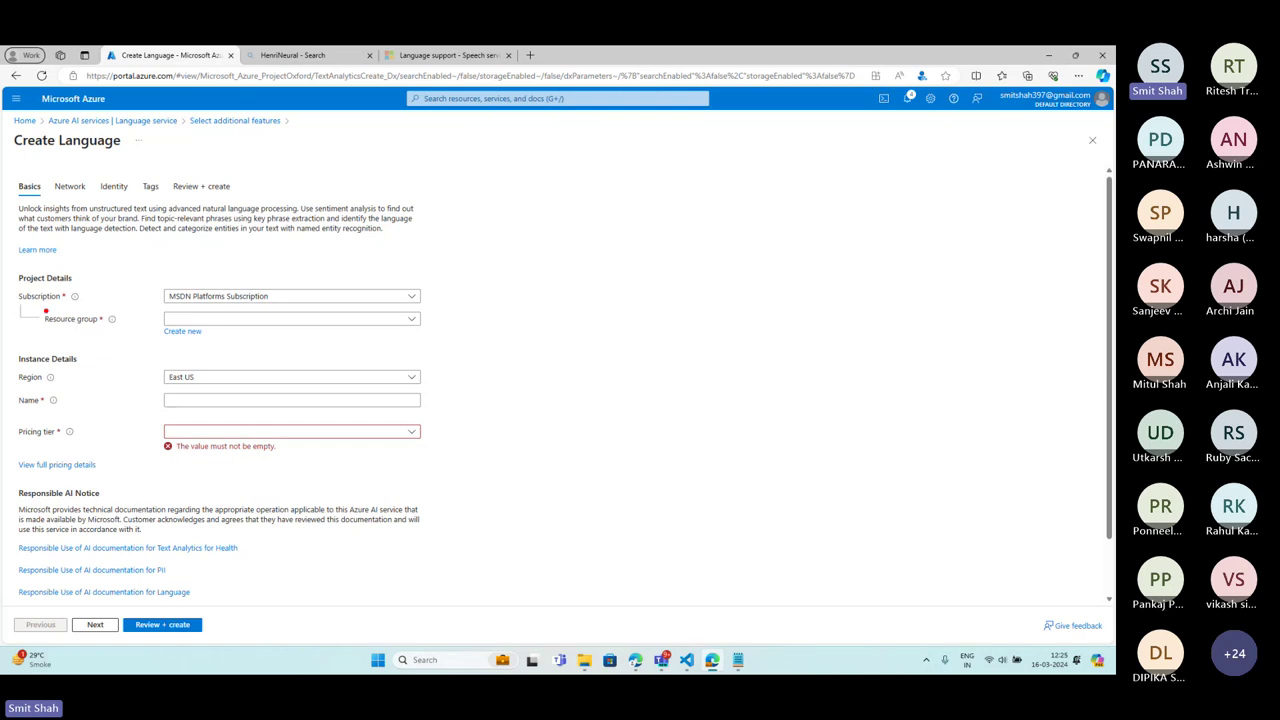
{"action": "left_click_drag", "start_coordinate": [43, 307], "coordinate": [124, 331]}
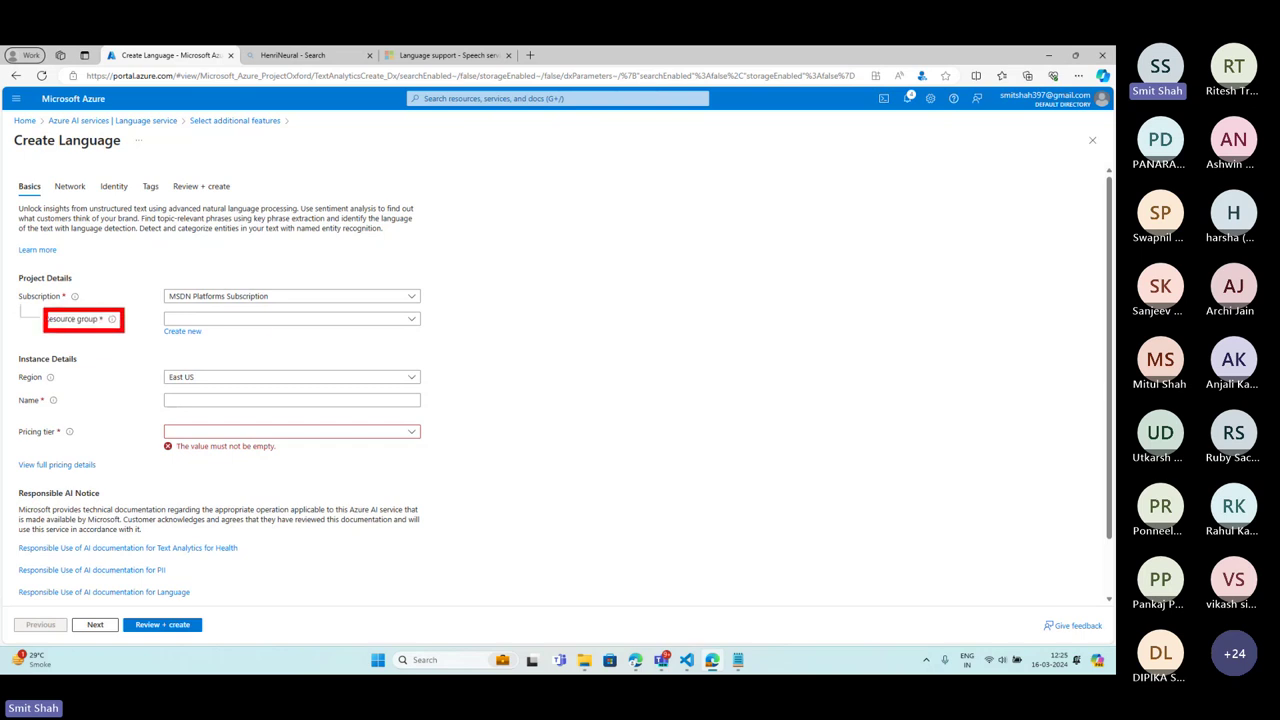
{"action": "left_click", "coordinate": [274, 322]}
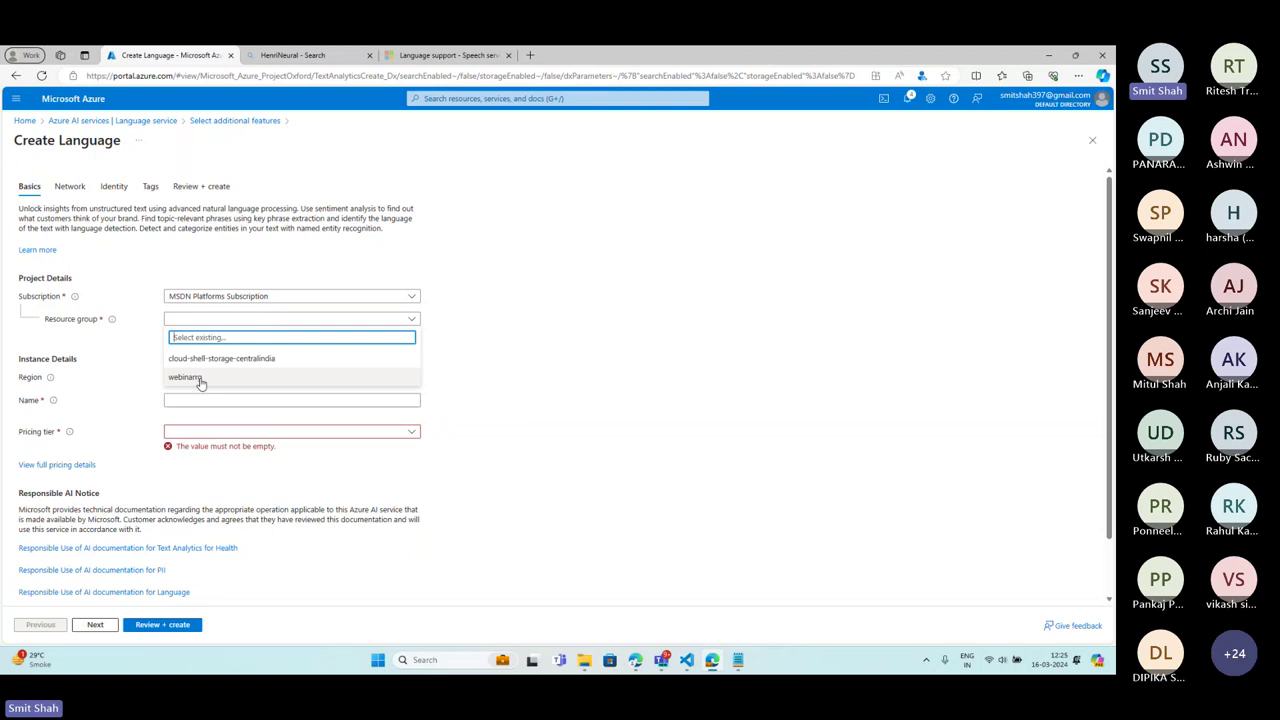
{"action": "left_click", "coordinate": [186, 378]}
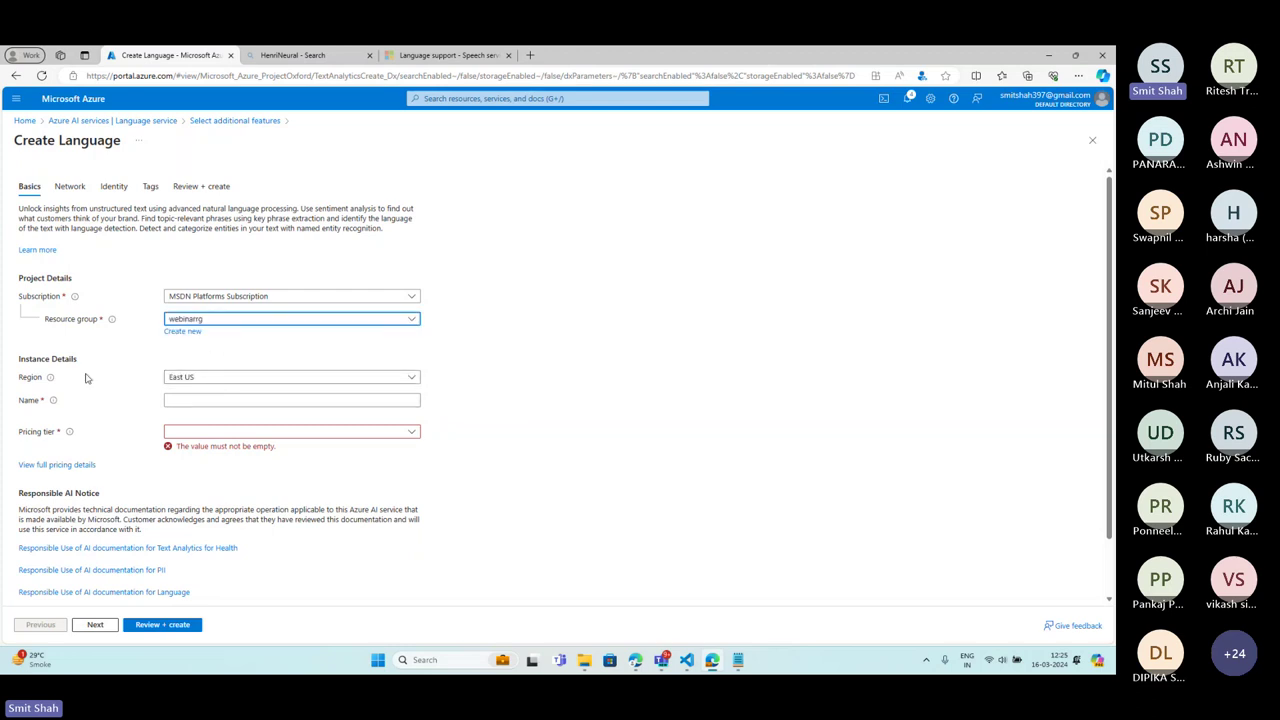
{"action": "mouse_move", "coordinate": [50, 377]}
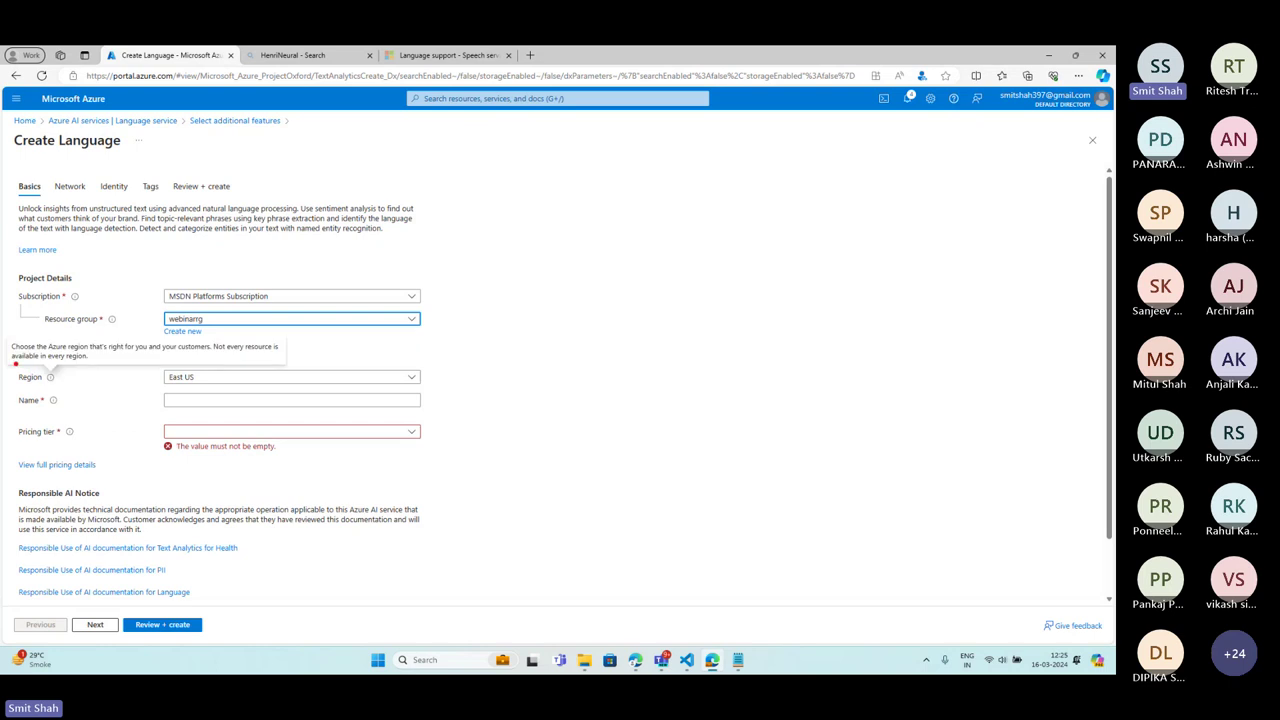
{"action": "left_click_drag", "start_coordinate": [14, 361], "coordinate": [83, 389]}
{"action": "key", "text": "Escape"}
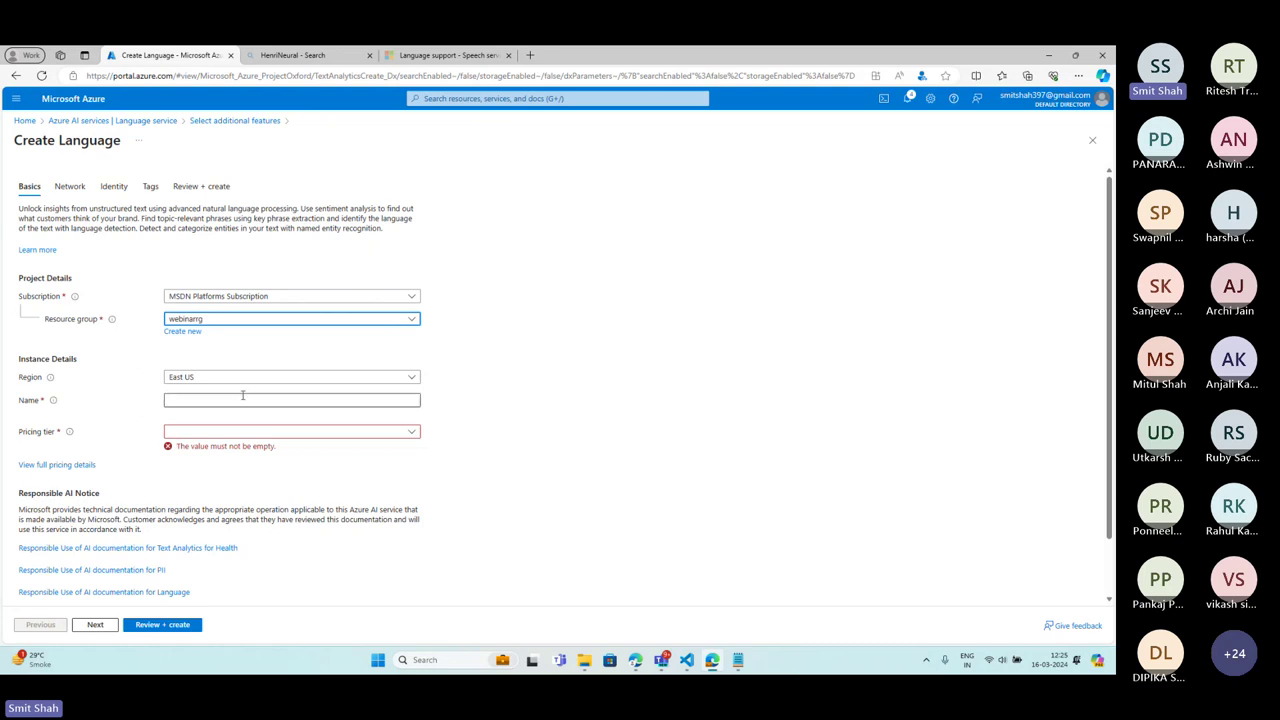
{"action": "mouse_move", "coordinate": [11, 390]}
{"action": "left_mouse_down"}
{"action": "mouse_move", "coordinate": [96, 406]}
{"action": "mouse_move", "coordinate": [438, 416]}
{"action": "left_mouse_up"}
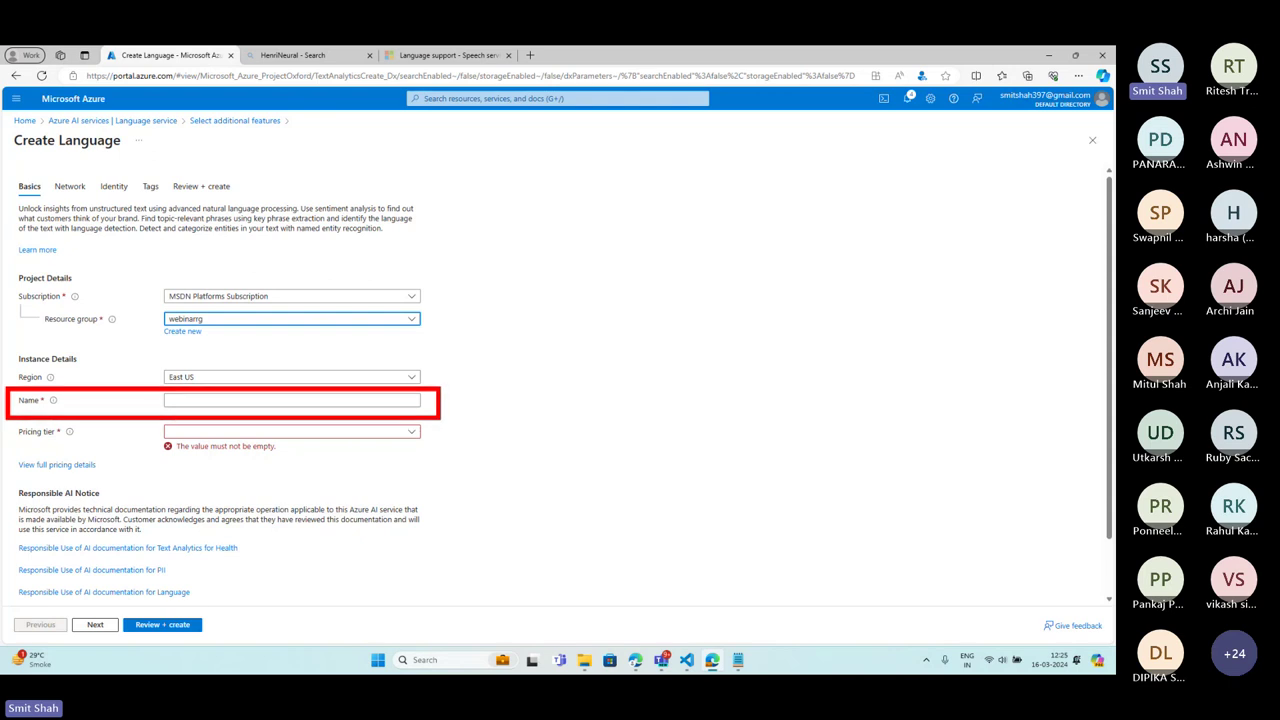
- Name the new Language resource analysetextsyn
{"action": "left_click", "coordinate": [205, 401]}
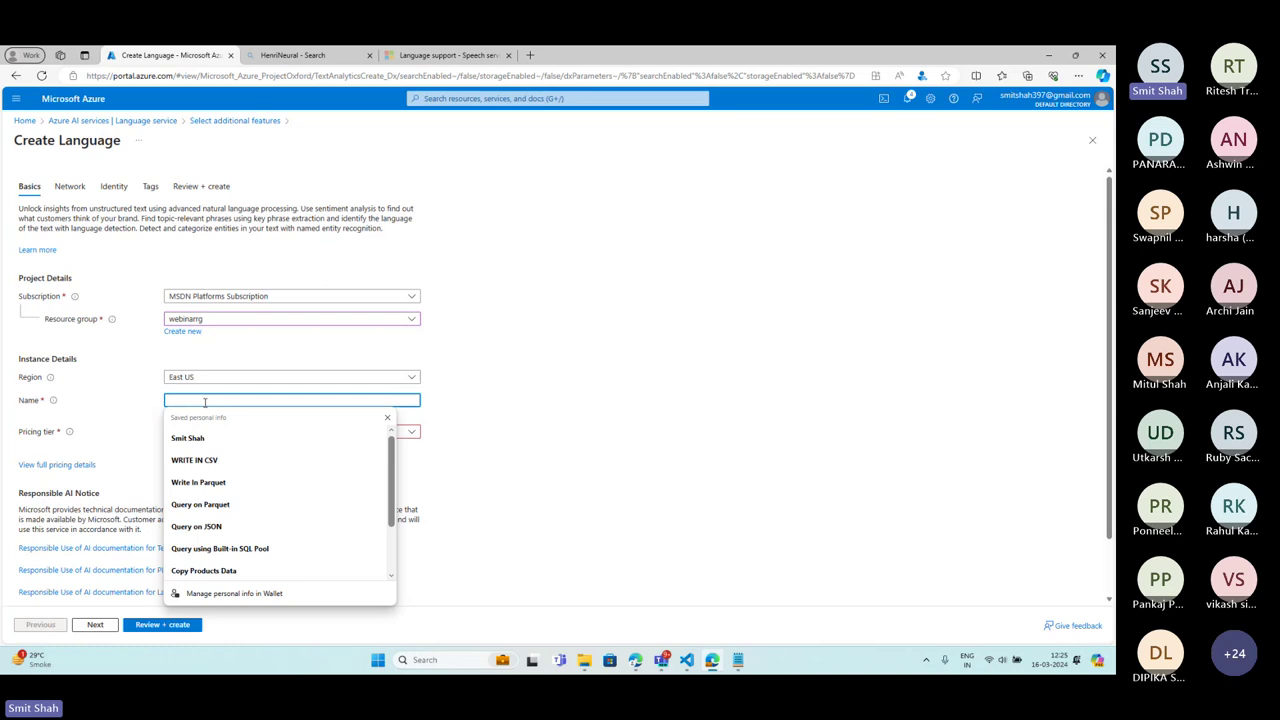
{"action": "type", "text": "anal"}
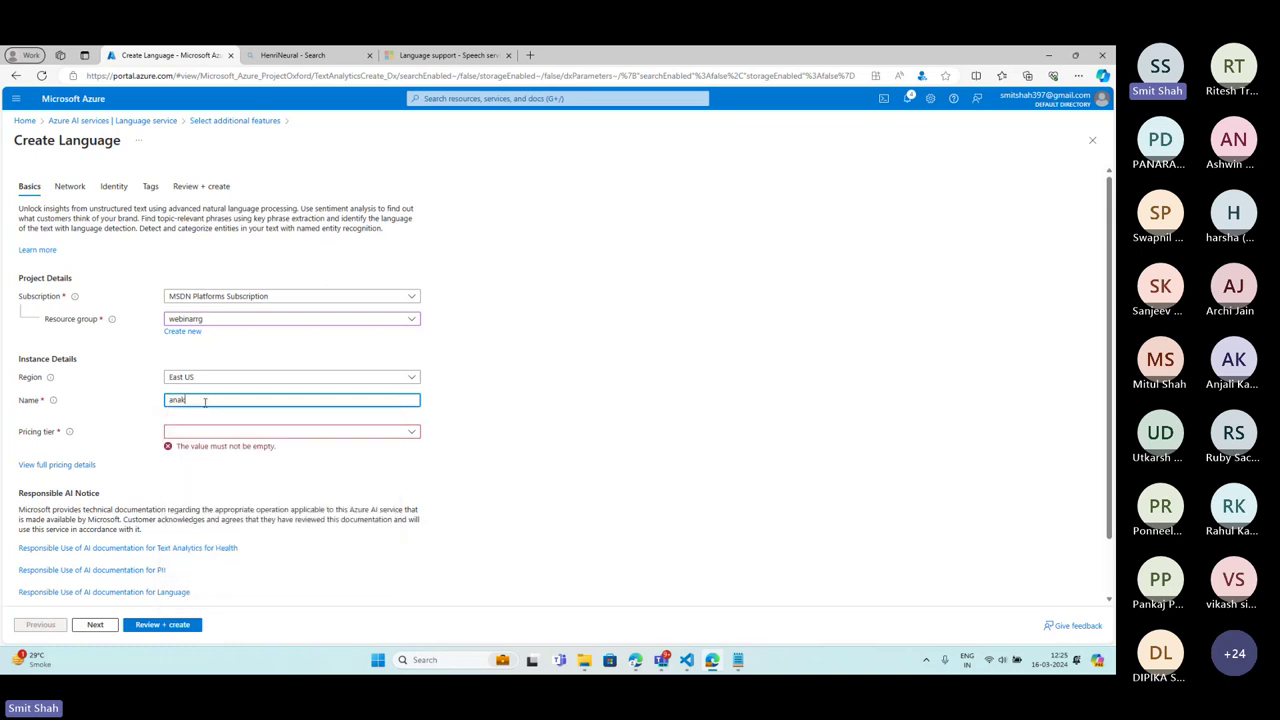
{"action": "type", "text": "ysetextsyn"}
{"action": "left_click", "coordinate": [628, 357]}
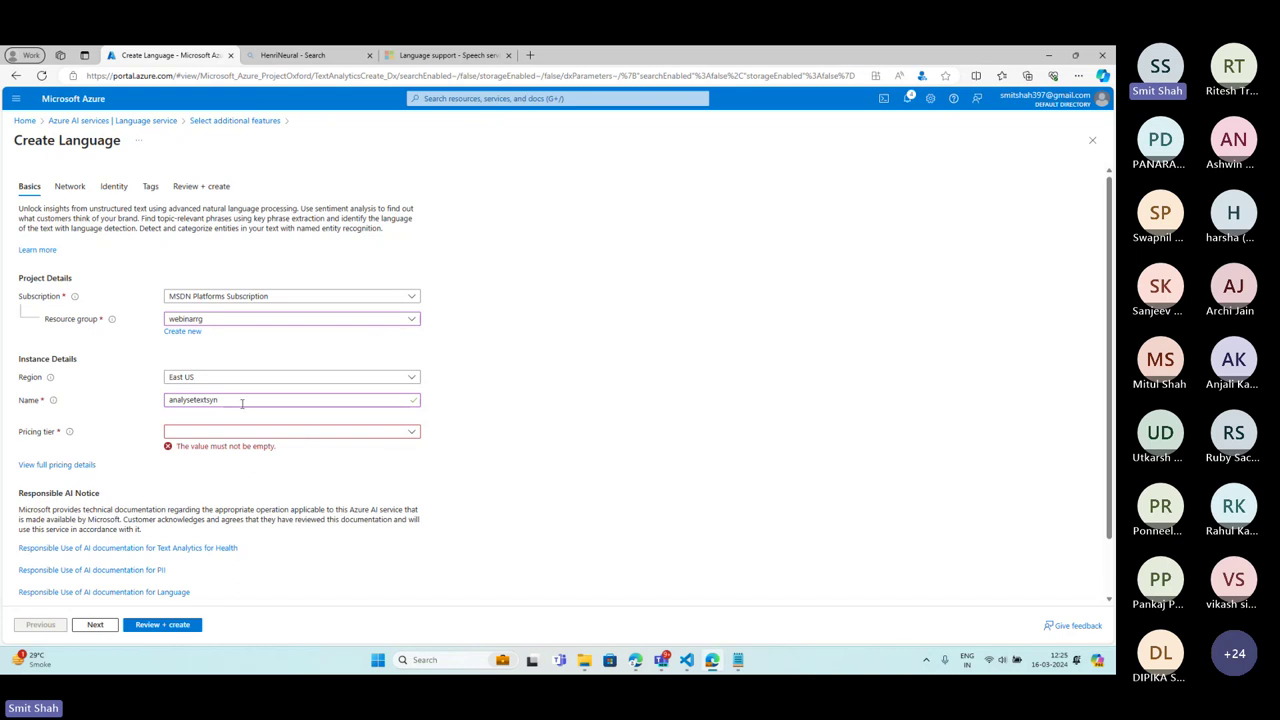
{"action": "left_click_drag", "start_coordinate": [242, 403], "coordinate": [75, 402]}
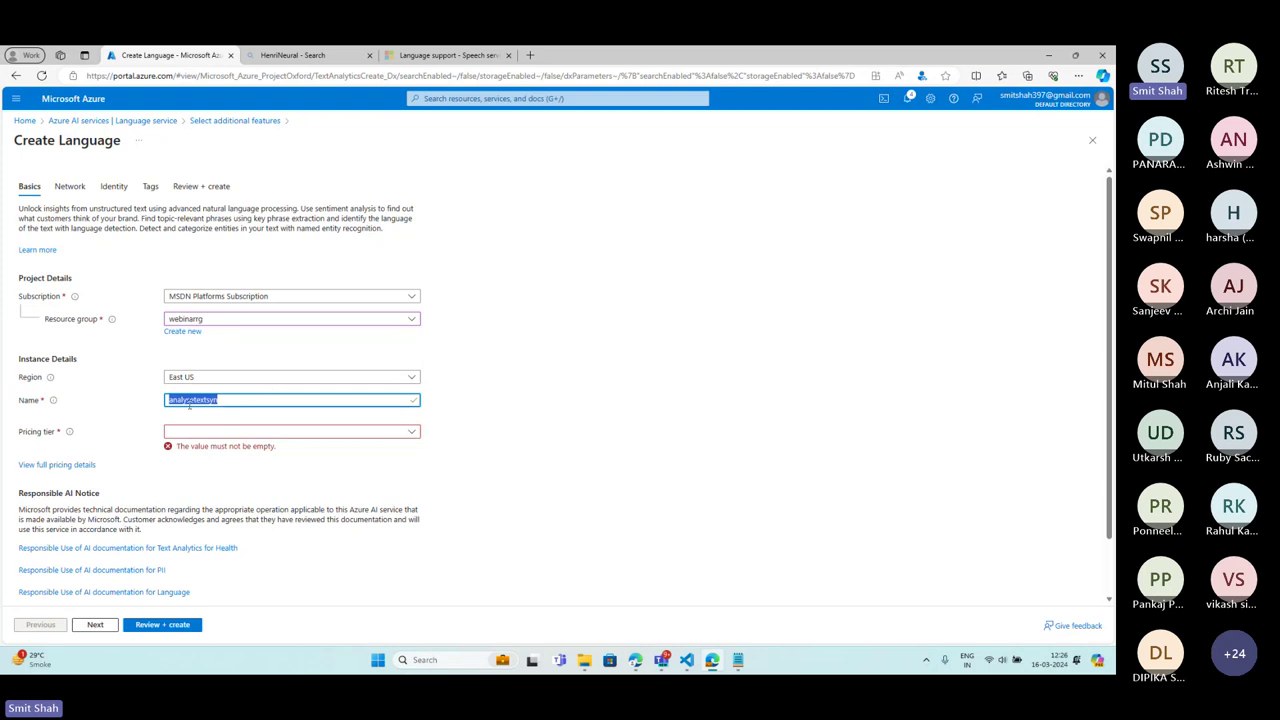
{"action": "left_click", "coordinate": [600, 449]}
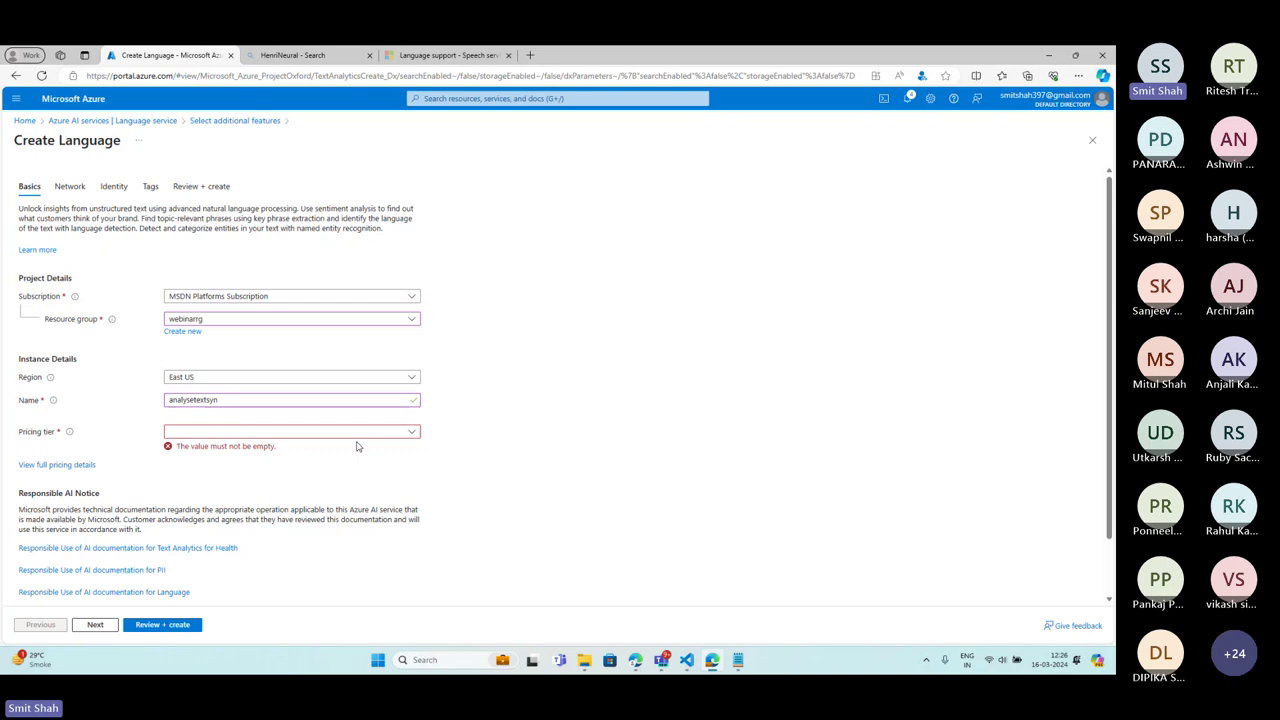
- Choose the Free F0 (5K Transactions per 30 days) pricing tier and acknowledge the Responsible AI Notice terms
{"action": "left_click", "coordinate": [270, 437]}
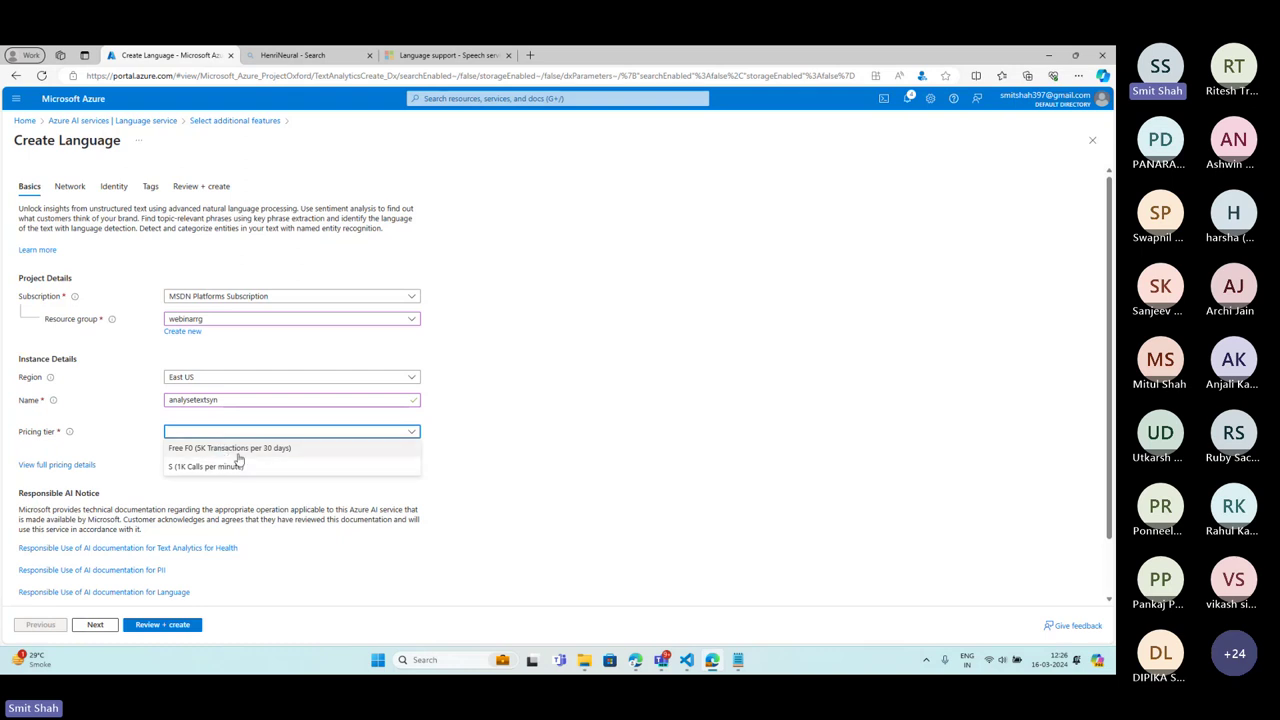
{"action": "left_click", "coordinate": [240, 453]}
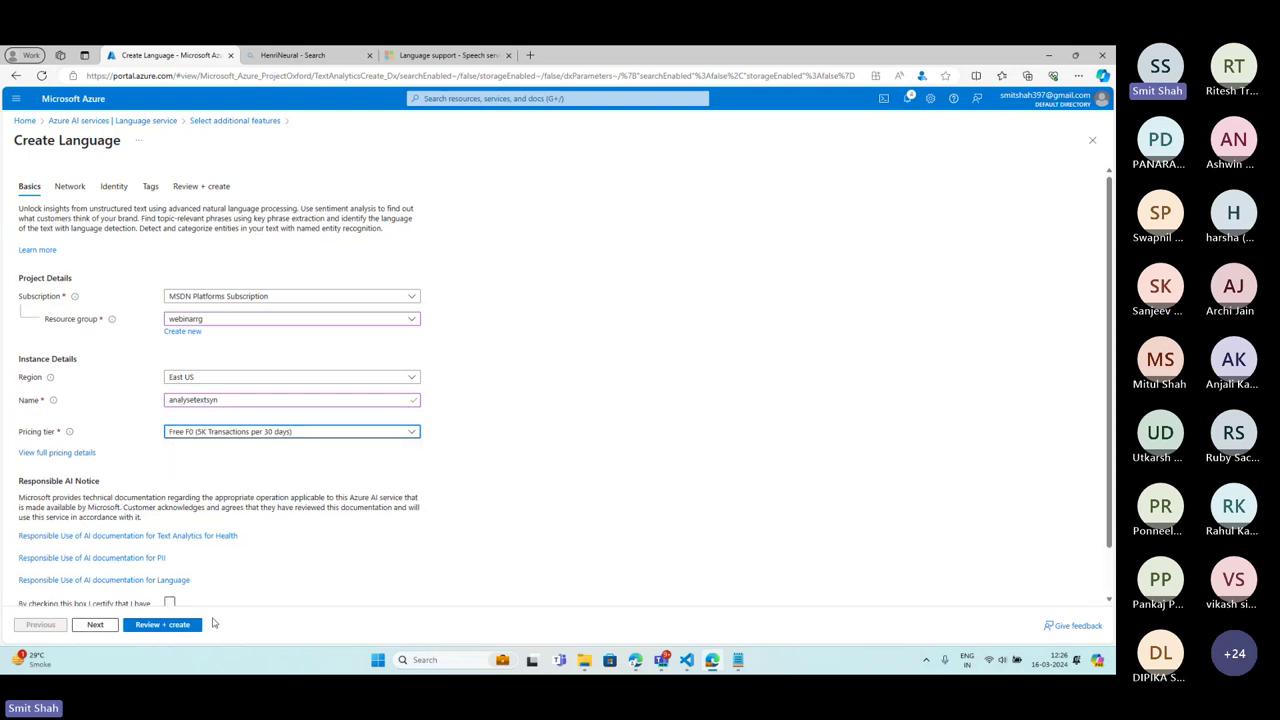
{"action": "scroll", "coordinate": [283, 552], "scroll_direction": "down", "scroll_amount": 1}
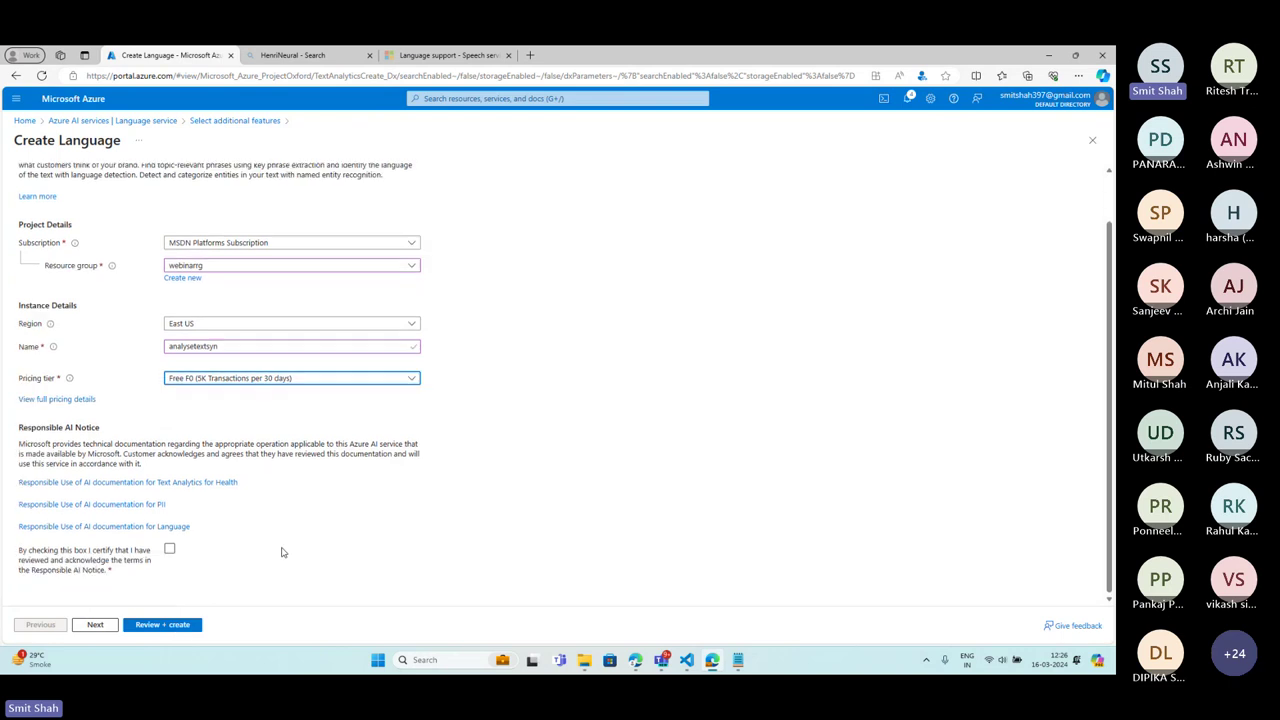
{"action": "left_click", "coordinate": [170, 551]}
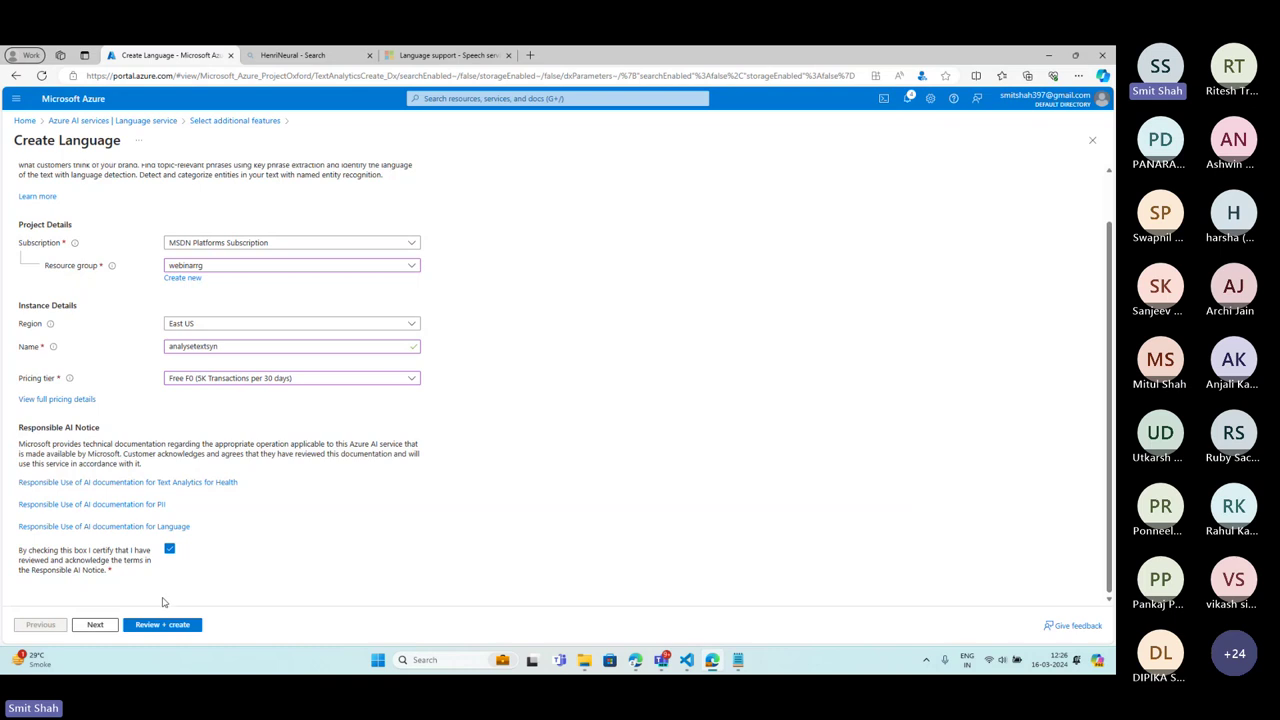
- Review and create the Language resource, and open analysetextsyn from the webinarrg resource group once it is deployed
{"action": "left_click", "coordinate": [153, 628]}
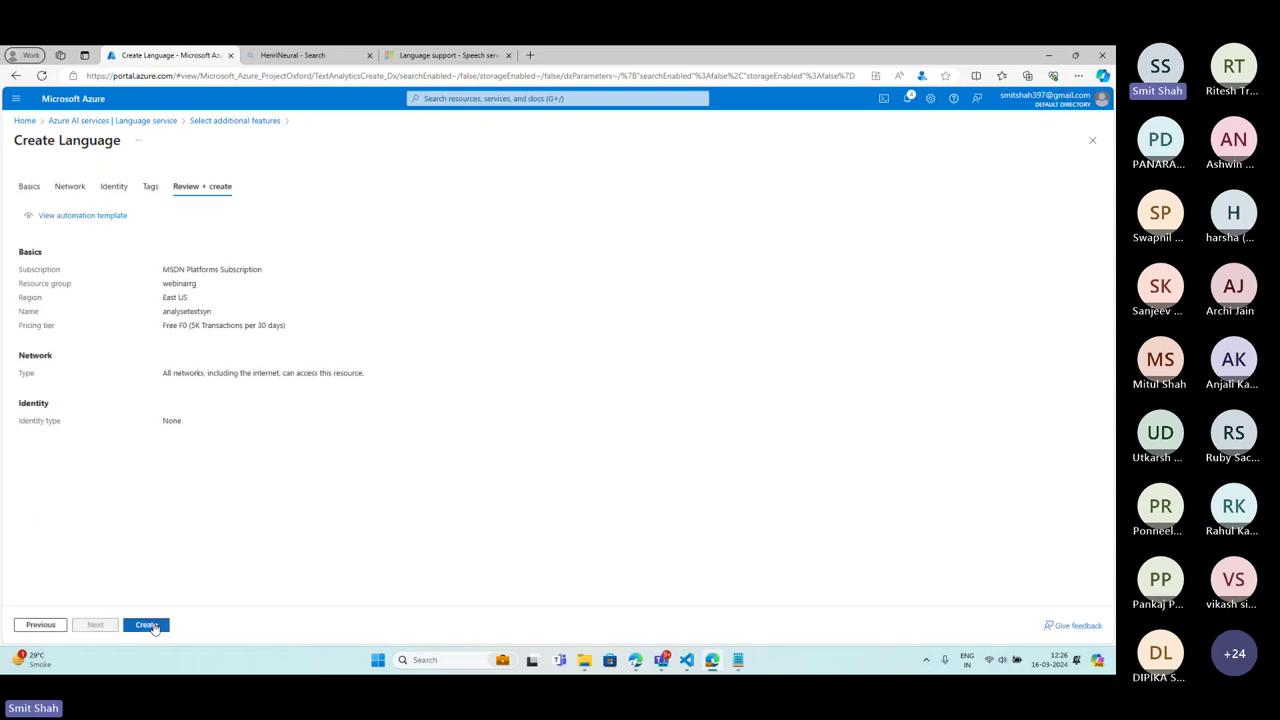
{"action": "left_click", "coordinate": [150, 625]}
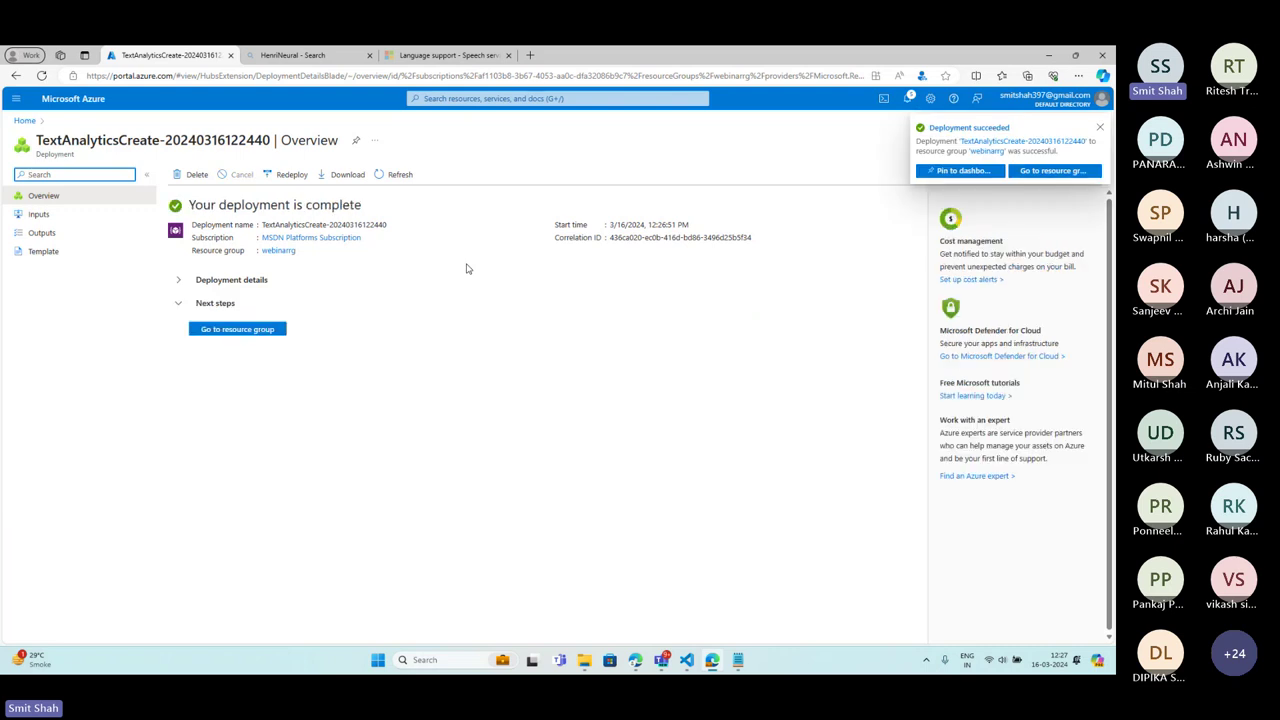
{"action": "left_click", "coordinate": [270, 331]}
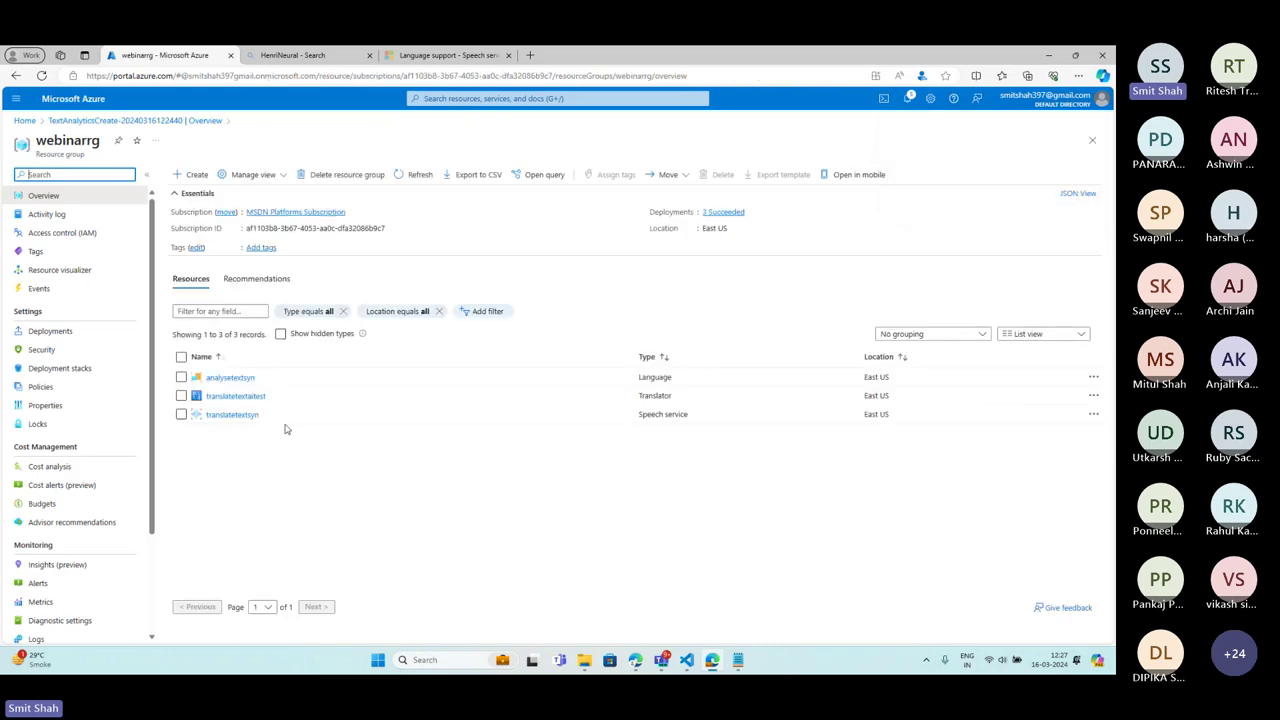
{"action": "left_click", "coordinate": [238, 380]}
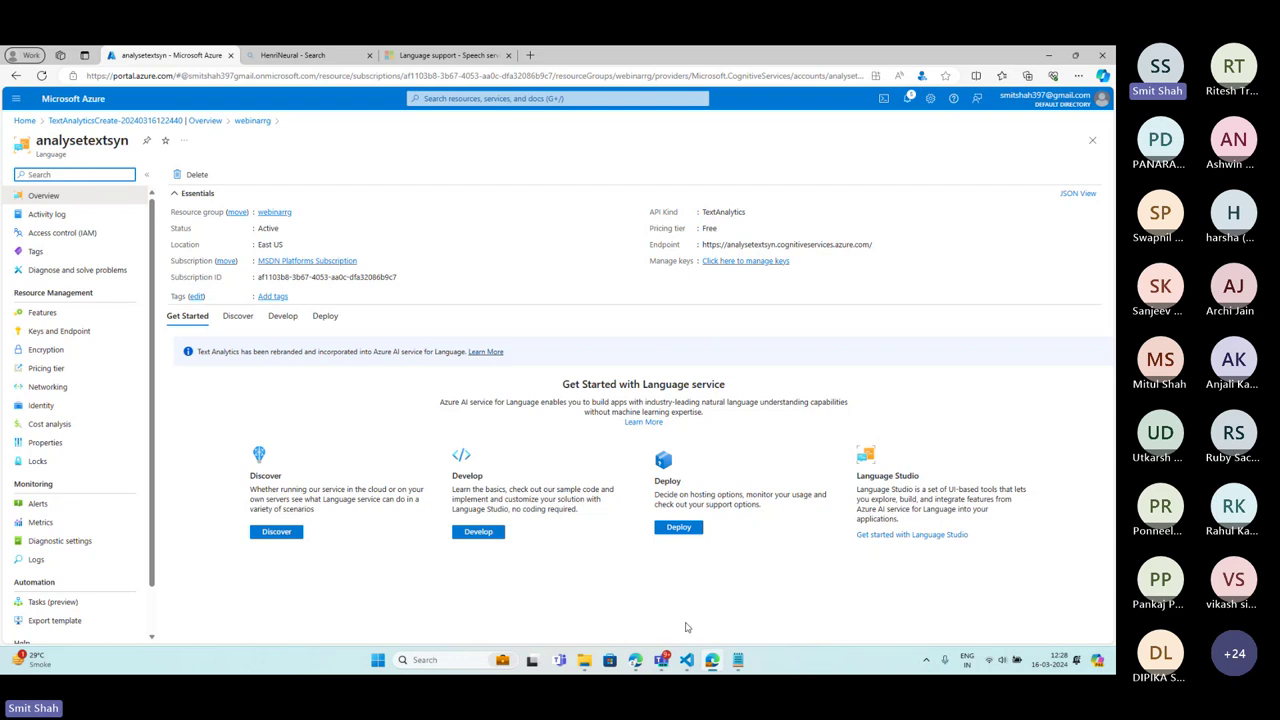
- Switch to Visual Studio Code and create a new file named analyse.py in the analyze_text folder
{"action": "mouse_move", "coordinate": [686, 660]}
{"action": "left_click", "coordinate": [717, 597]}
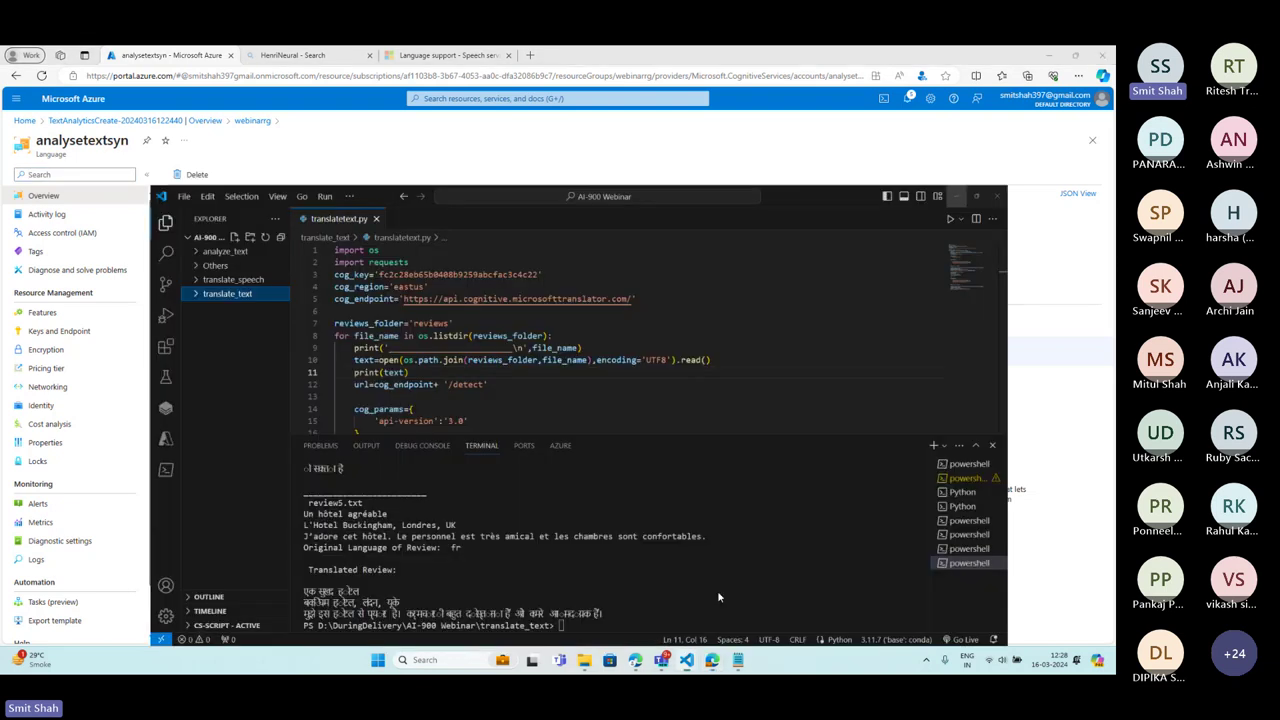
{"action": "left_click", "coordinate": [100, 133]}
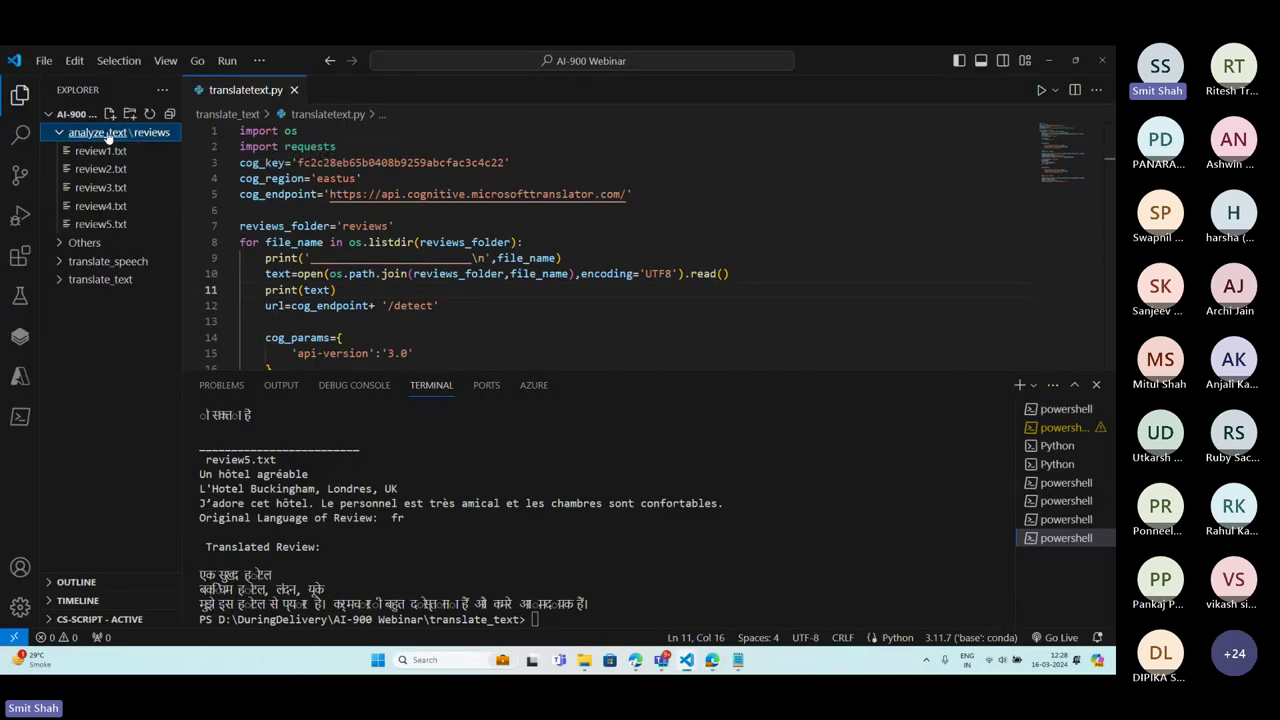
{"action": "right_click", "coordinate": [108, 138]}
{"action": "left_click", "coordinate": [176, 151]}
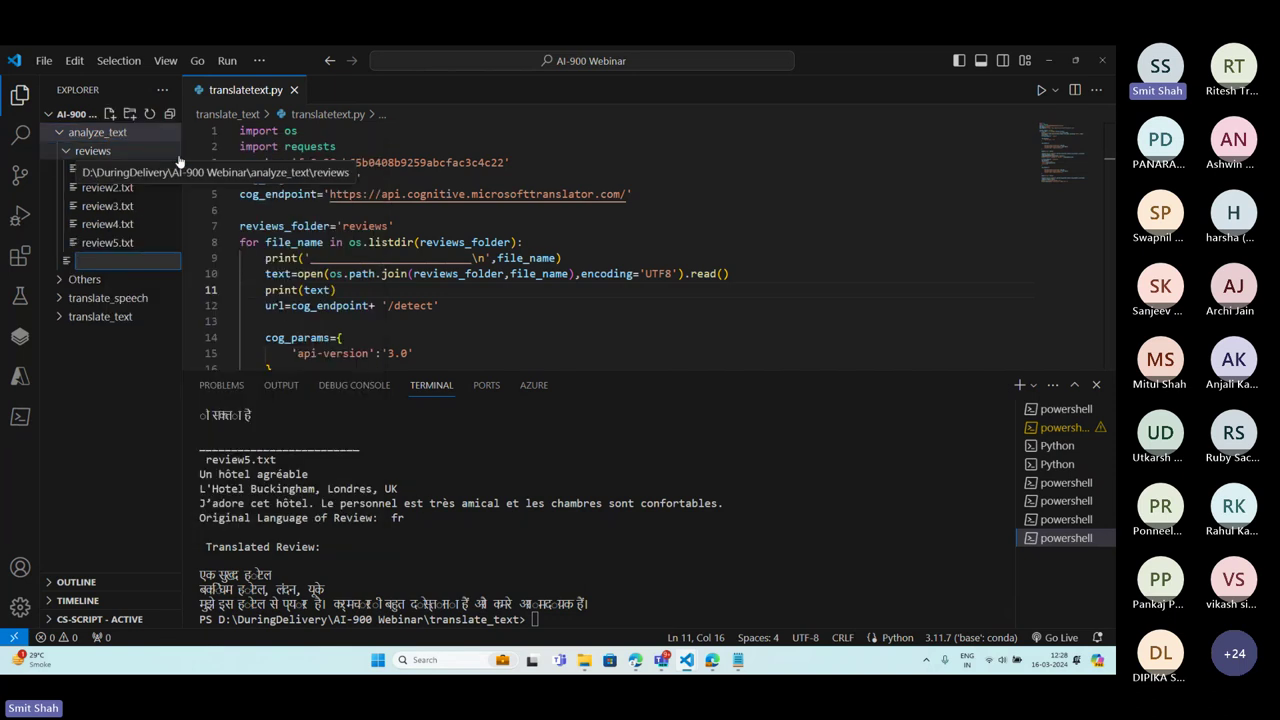
{"action": "type", "text": "analyse.p"}
{"action": "type", "text": "y"}
{"action": "key", "text": "Return"}
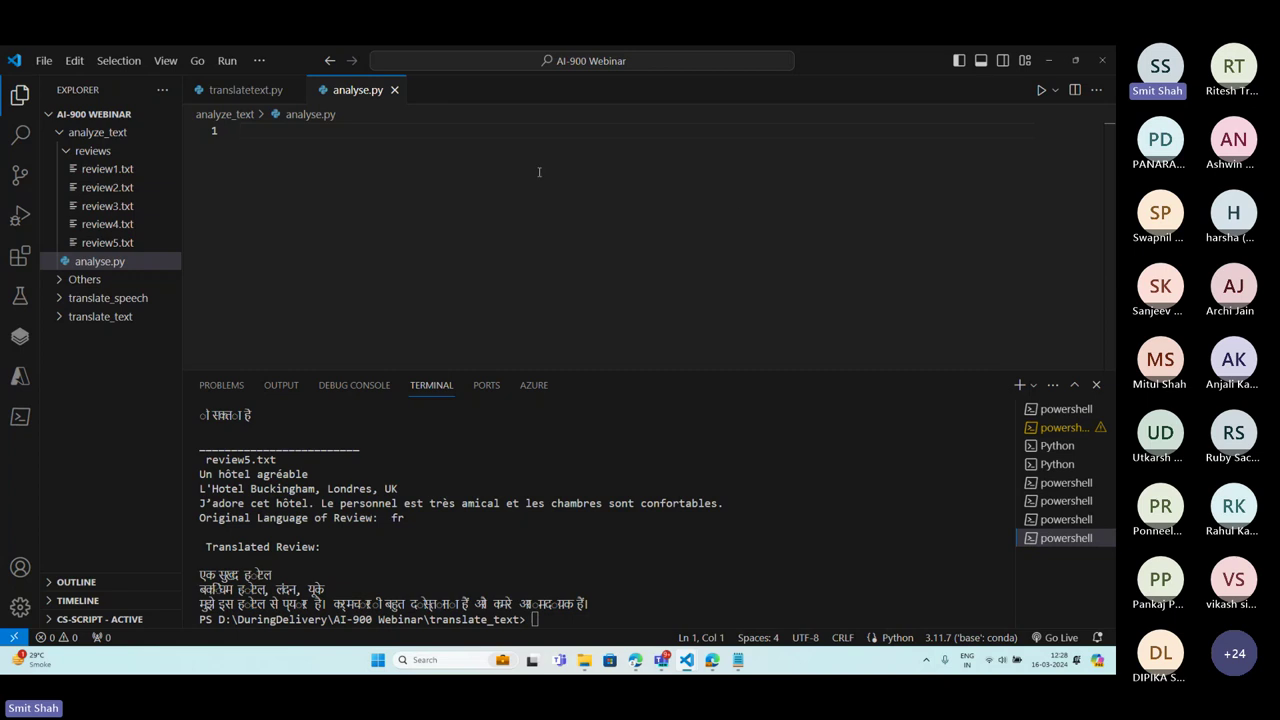
- Look through the hotel reviews in review1.txt to review5.txt in the analyze_text reviews folder
{"action": "left_click", "coordinate": [132, 172]}
{"action": "left_click", "coordinate": [116, 187]}
{"action": "left_click", "coordinate": [117, 206]}
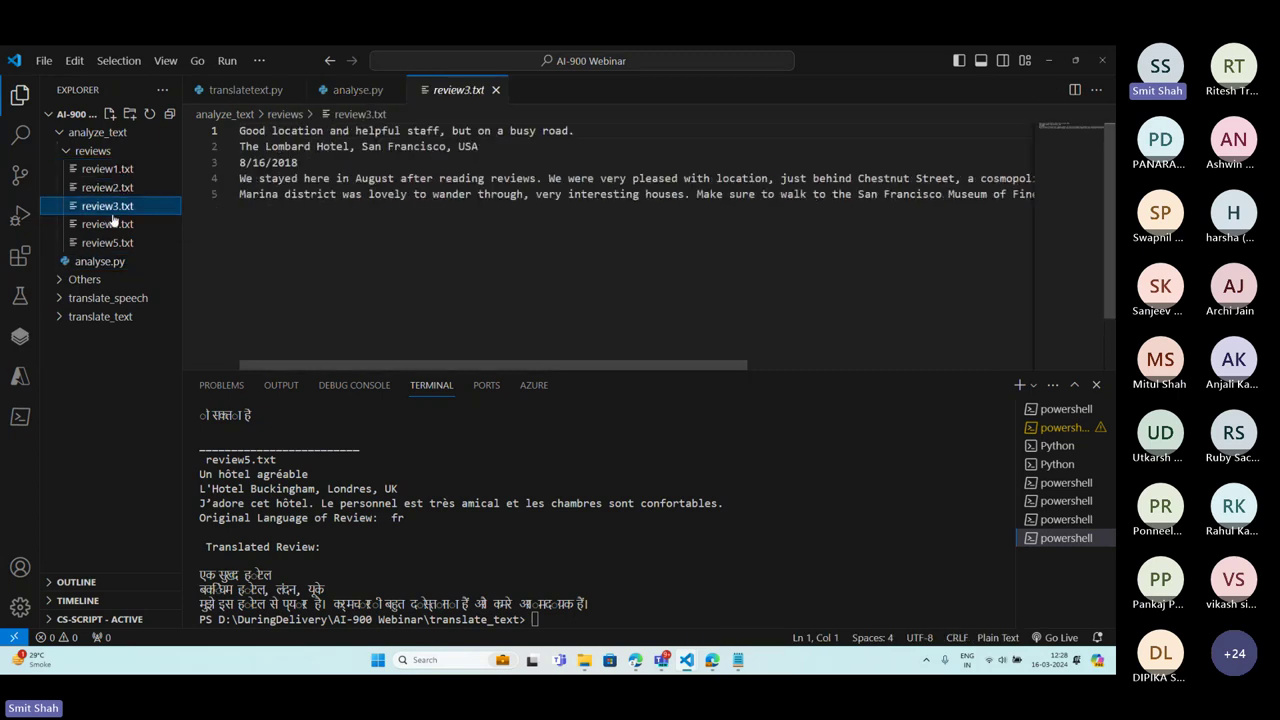
{"action": "left_click", "coordinate": [119, 225]}
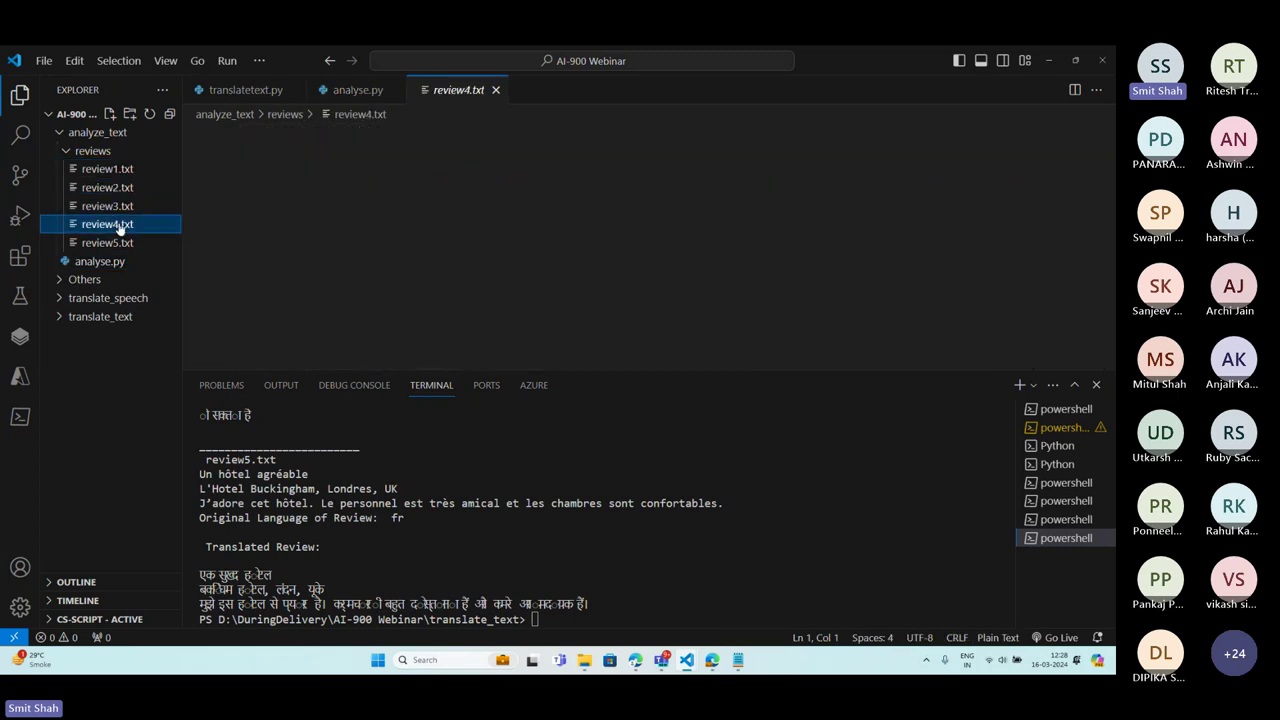
{"action": "left_click", "coordinate": [116, 187]}
{"action": "left_click", "coordinate": [118, 206]}
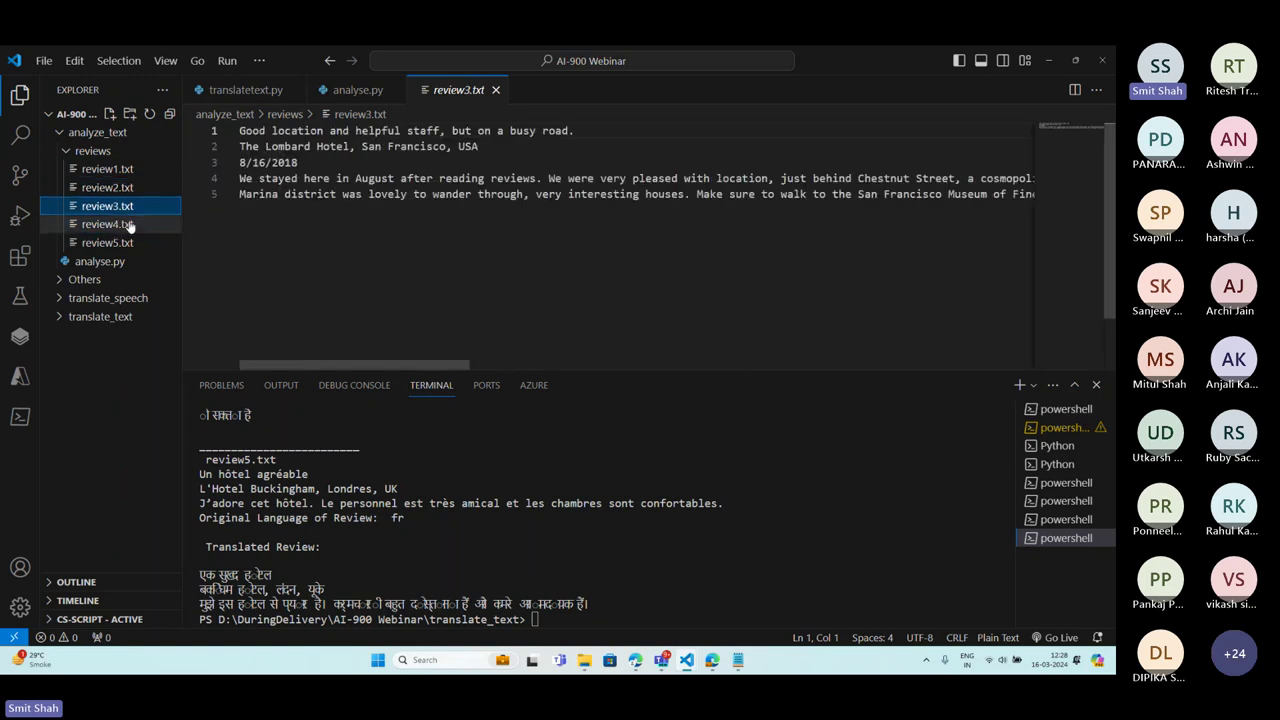
{"action": "left_click", "coordinate": [118, 225]}
{"action": "left_click", "coordinate": [117, 246]}
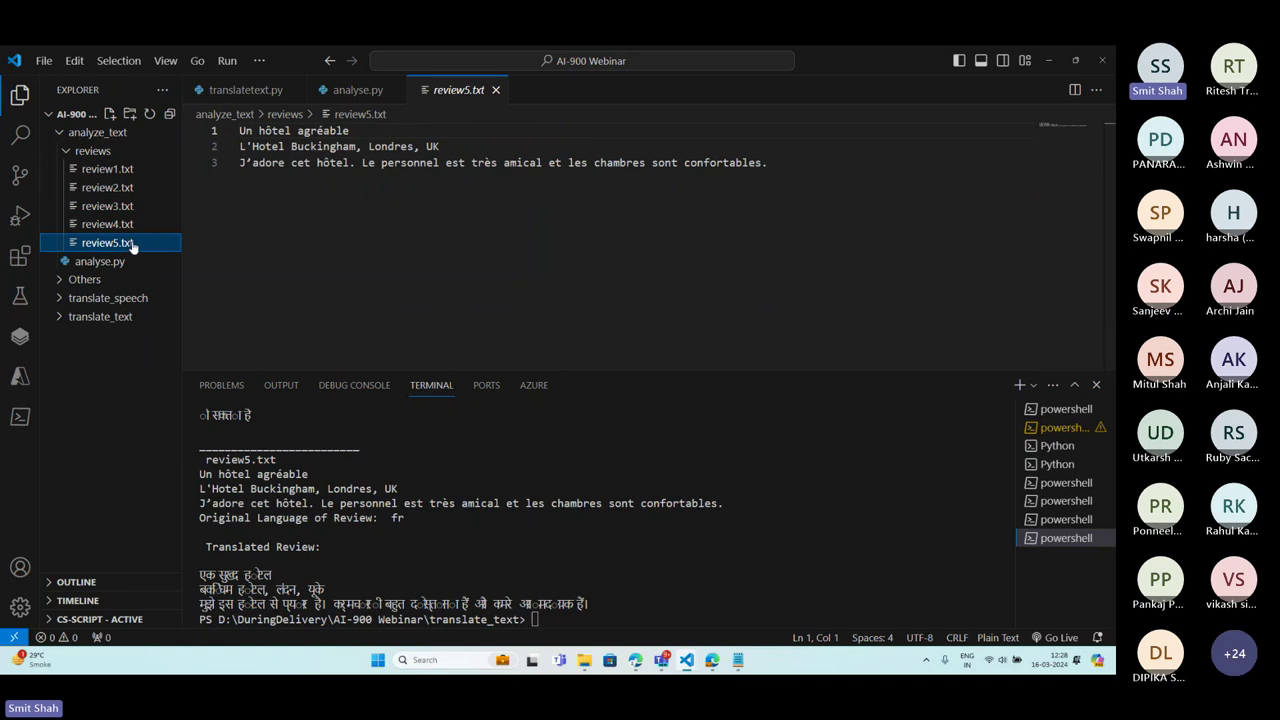
{"action": "left_click", "coordinate": [155, 171]}
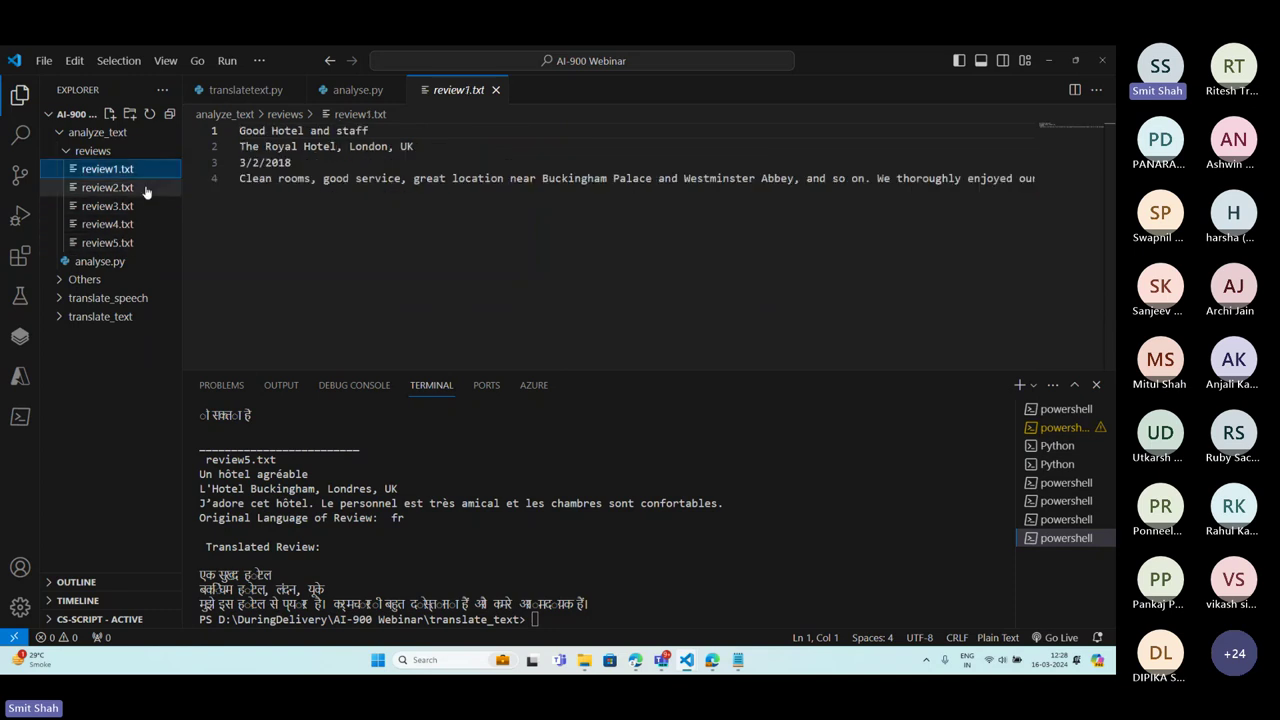
{"action": "left_click", "coordinate": [145, 188]}
{"action": "left_click", "coordinate": [143, 206]}
{"action": "left_click", "coordinate": [141, 225]}
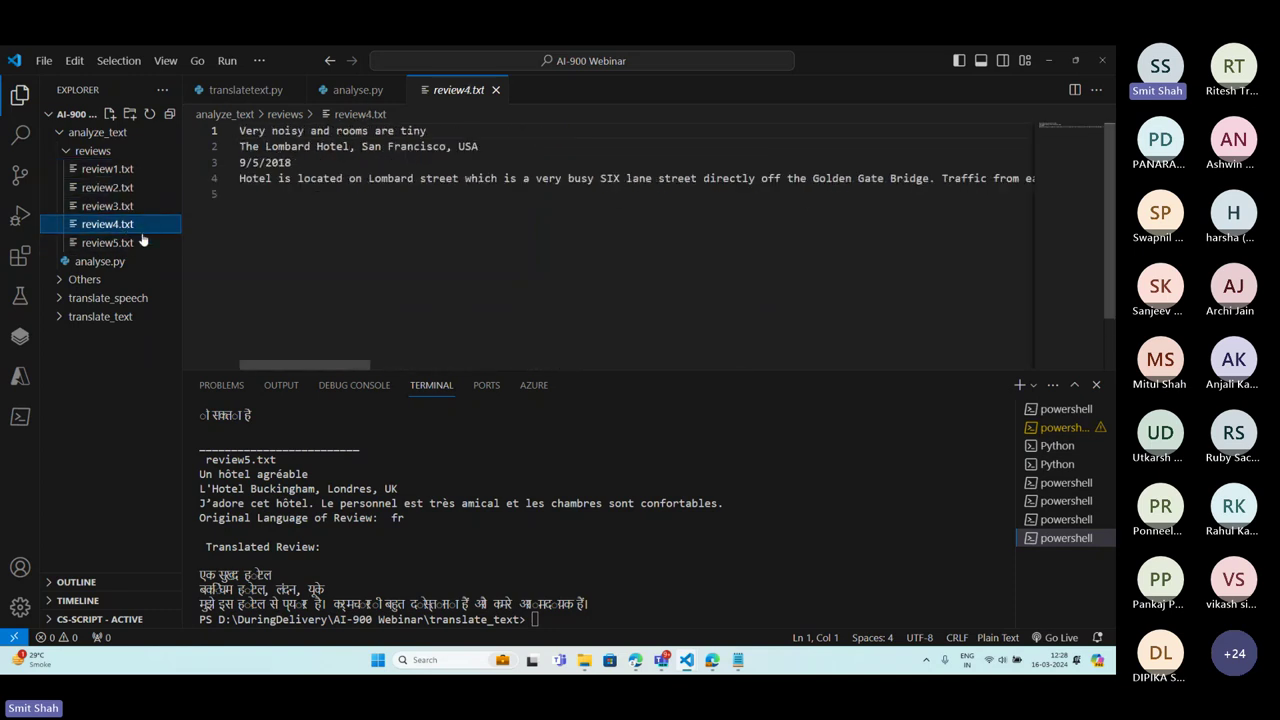
{"action": "left_click", "coordinate": [143, 242]}
{"action": "left_click", "coordinate": [122, 170]}
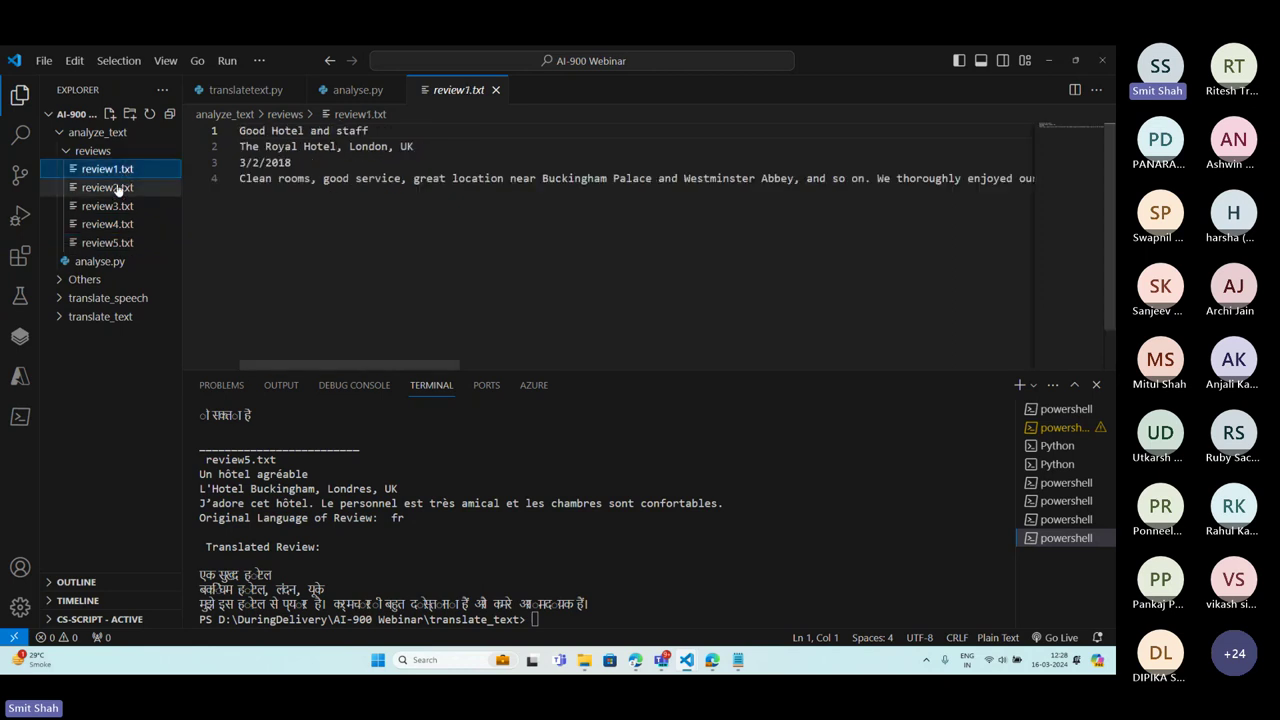
{"action": "left_click", "coordinate": [107, 188]}
{"action": "left_click", "coordinate": [102, 207]}
{"action": "left_click", "coordinate": [118, 226]}
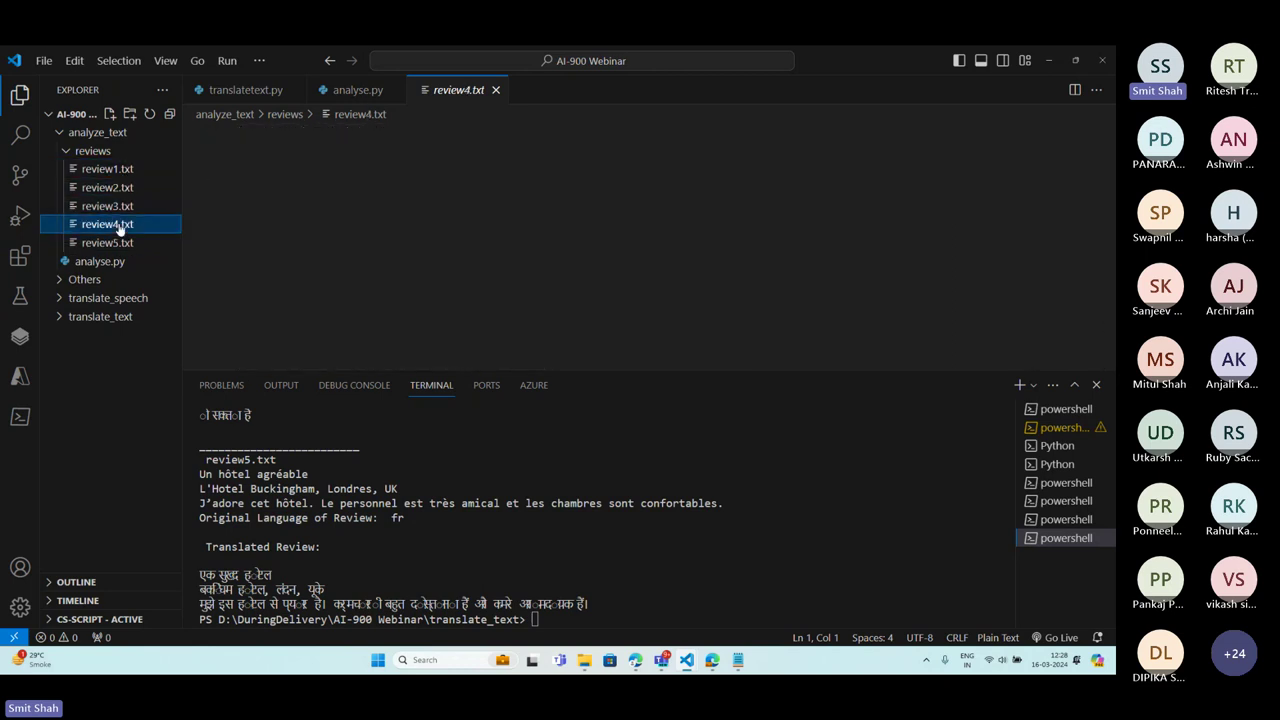
{"action": "left_click", "coordinate": [148, 243]}
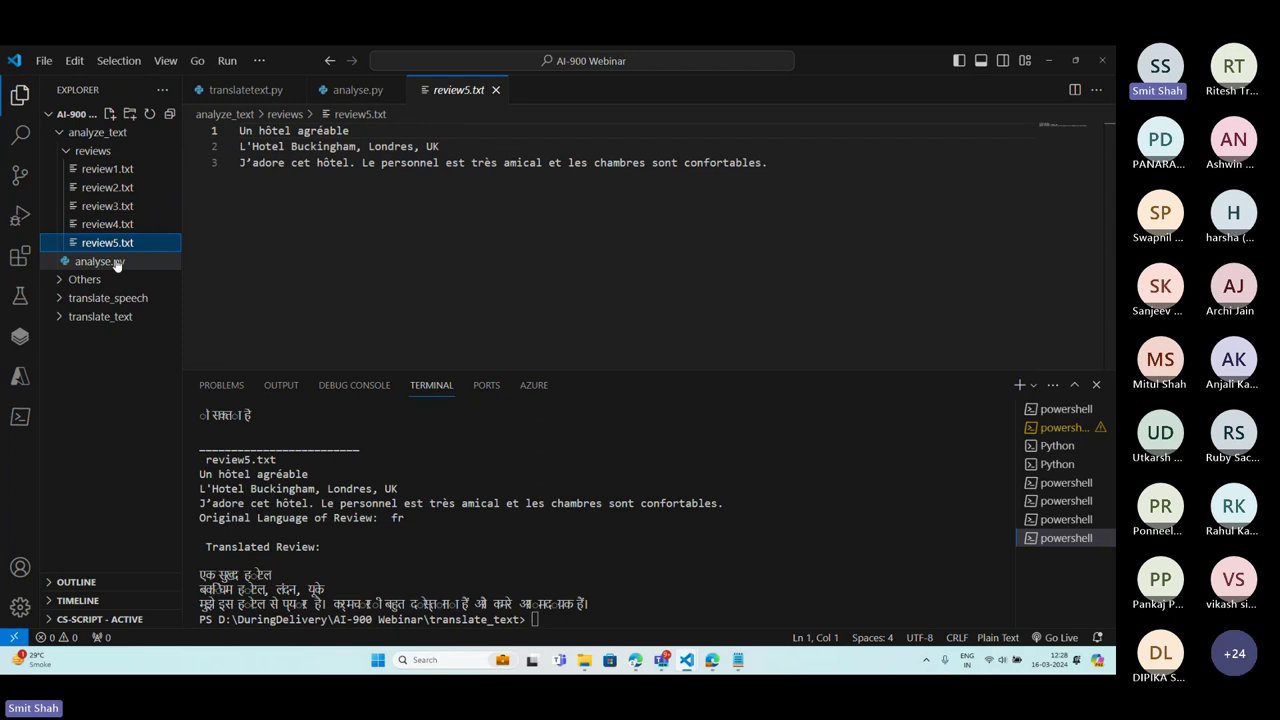
- Add a cog_key variable with an empty string value on the first line of analyse.py
{"action": "left_click", "coordinate": [117, 262]}
{"action": "left_click", "coordinate": [409, 138]}
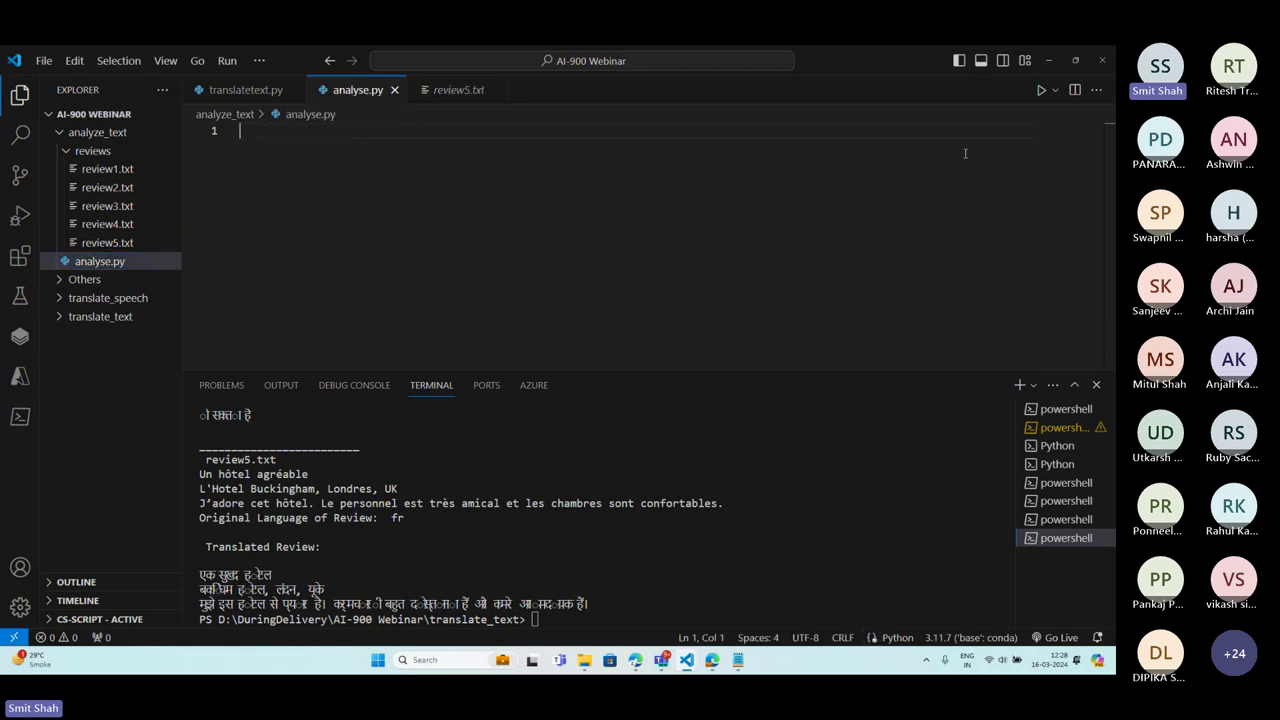
{"action": "type", "text": "cog"}
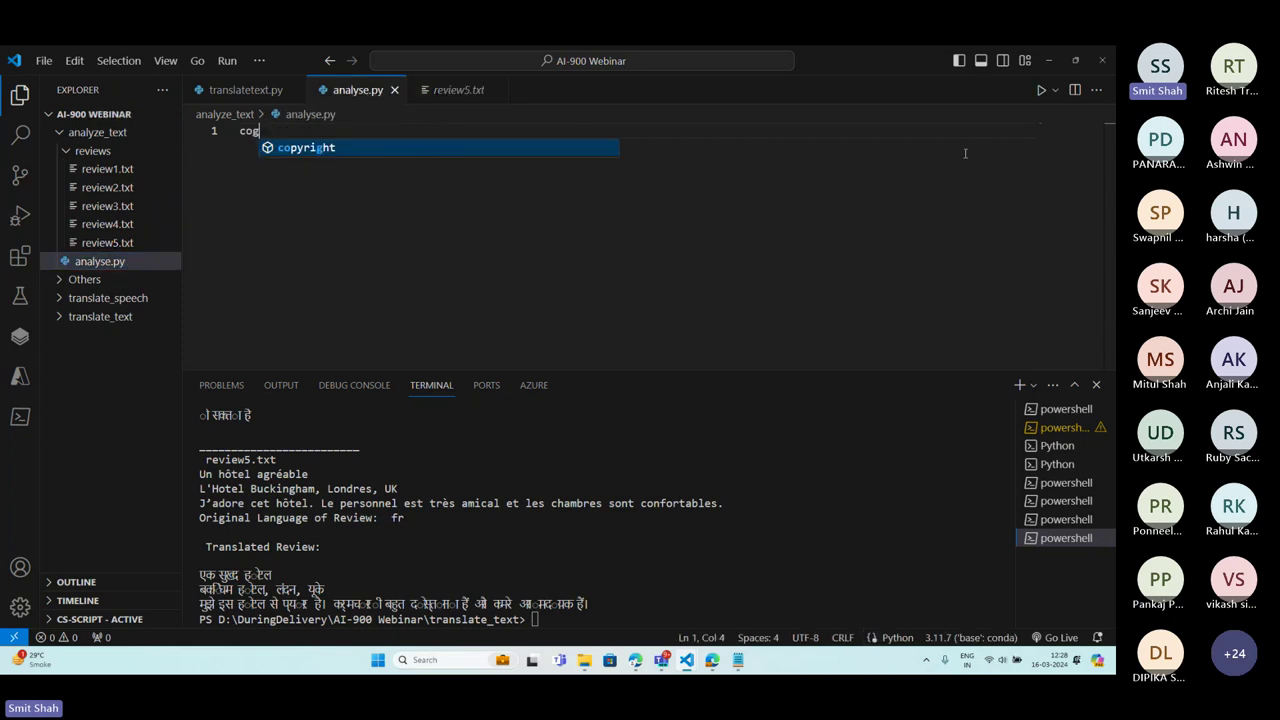
{"action": "type", "text": "_key="}
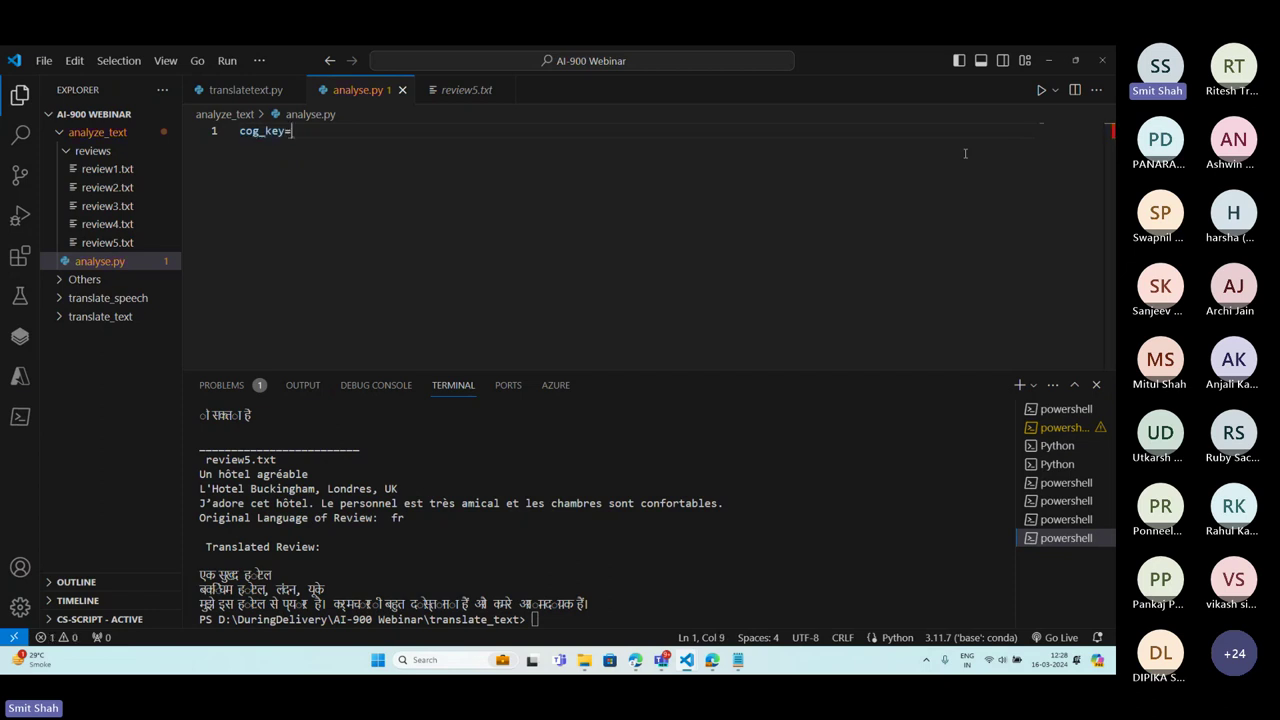
{"action": "type", "text": "'"}
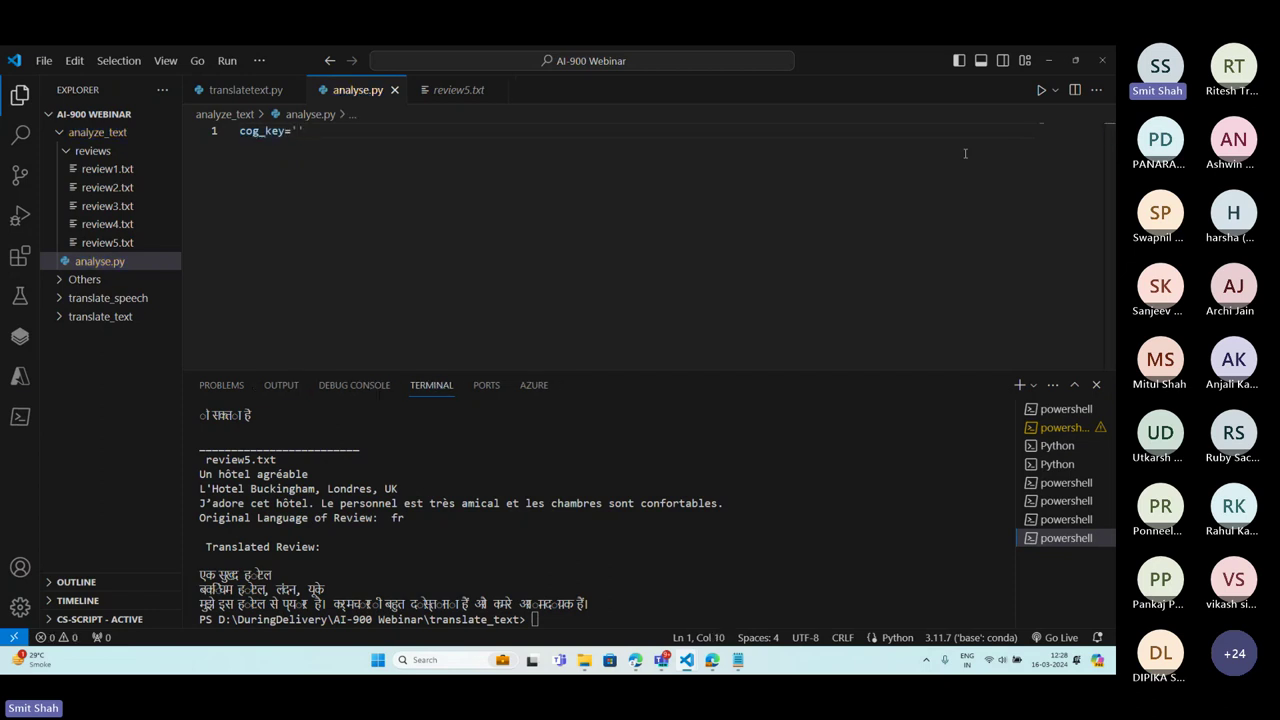
- Copy KEY 1 from the analysetextsyn Keys and Endpoint page in the Azure portal and paste the API key into cog_key in analyse.py
{"action": "key", "text": "alt+Tab"}
{"action": "left_click", "coordinate": [72, 338]}
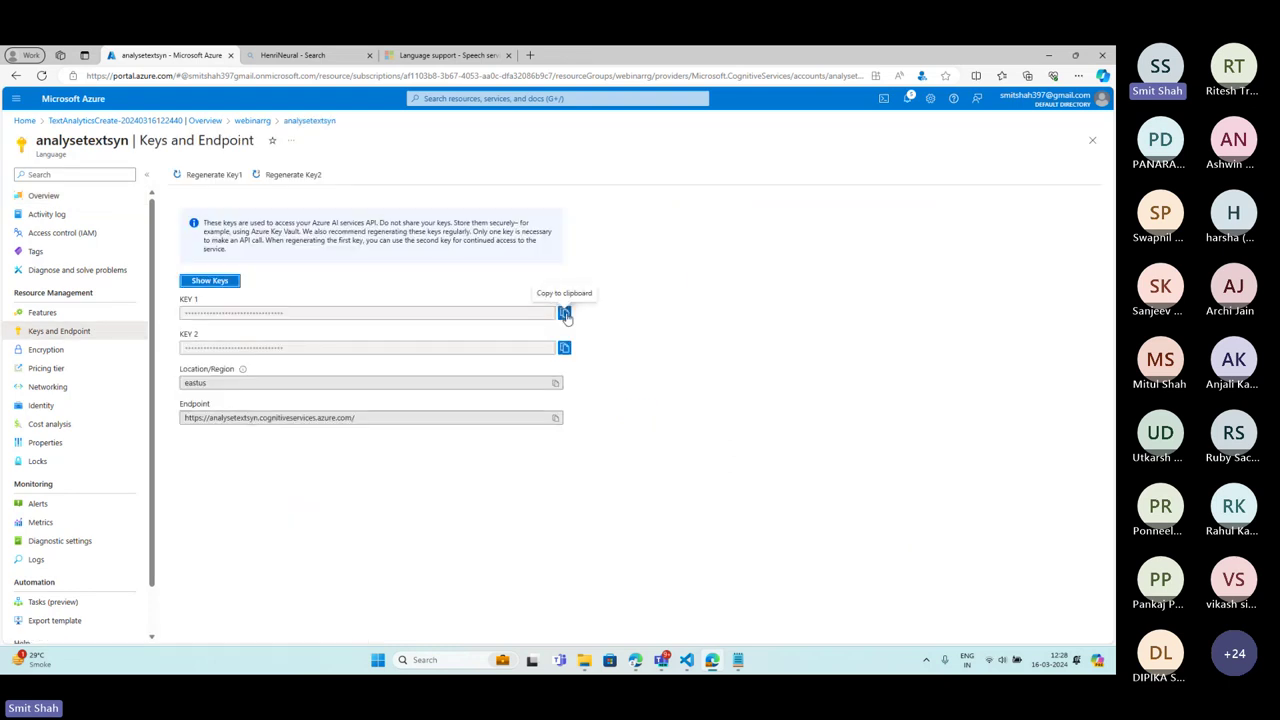
{"action": "left_click", "coordinate": [565, 313]}
{"action": "key", "text": "alt+Tab"}
{"action": "key", "text": "ctrl+v"}
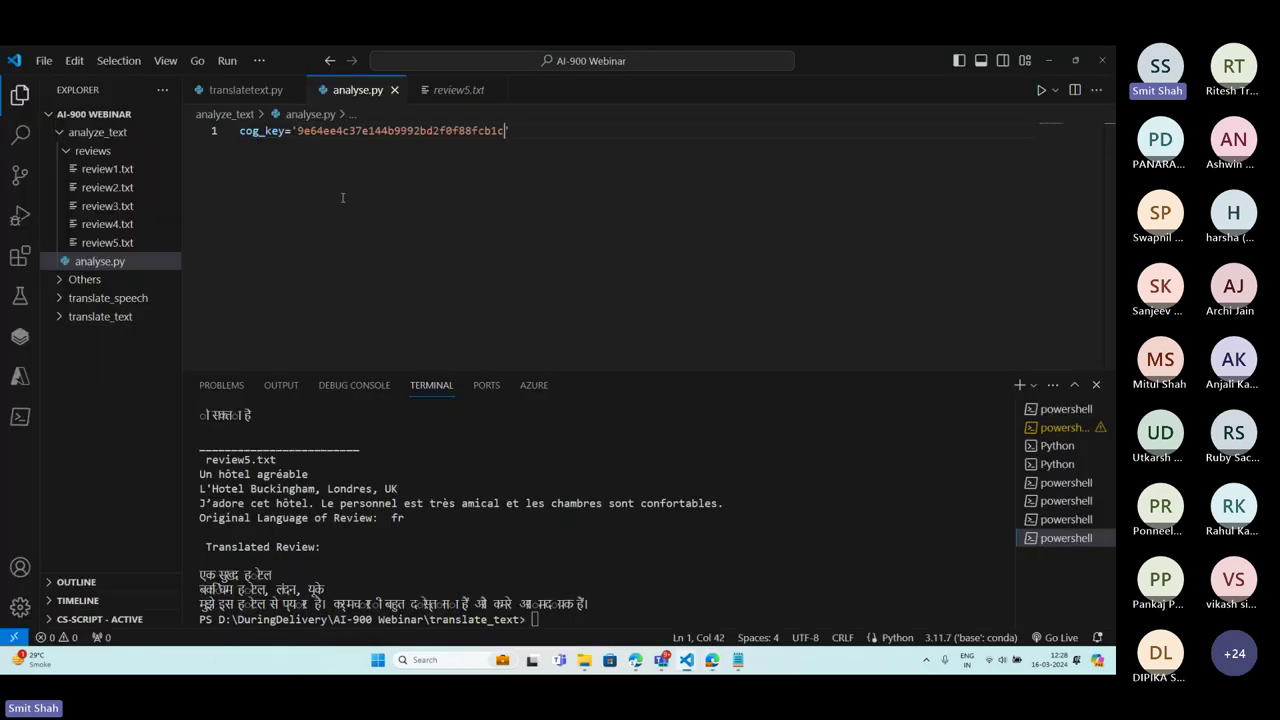
- Copy the Endpoint URL from the analysetextsyn page in the Azure portal and assign it as a string to cog_endpoint on line 2 of analyse.py
{"action": "key", "text": "alt+Tab"}
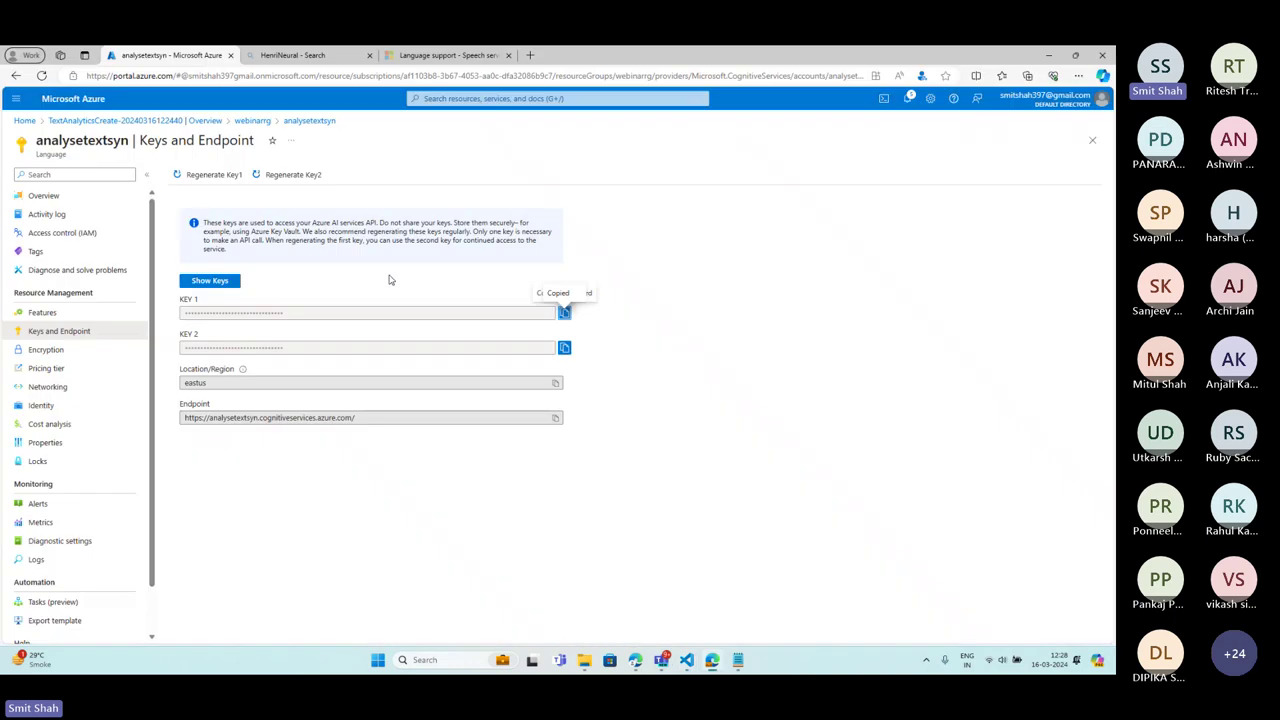
{"action": "left_click", "coordinate": [556, 418]}
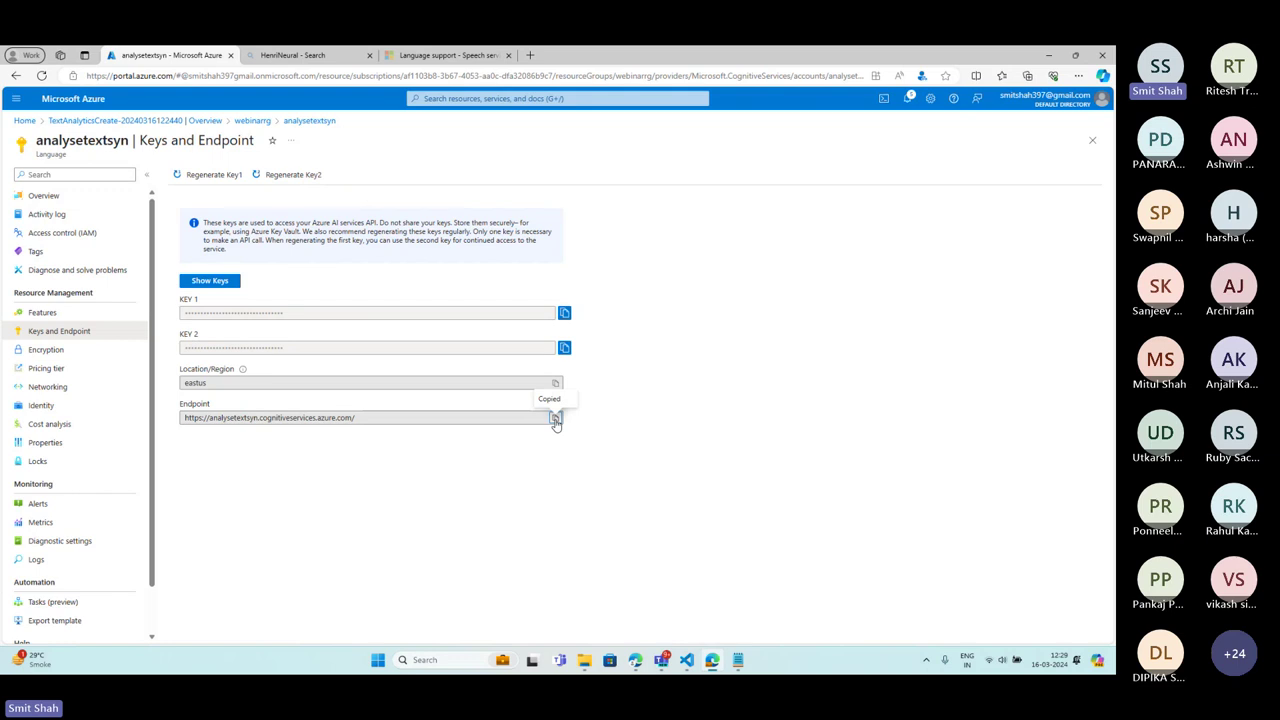
{"action": "key", "text": "alt+Tab"}
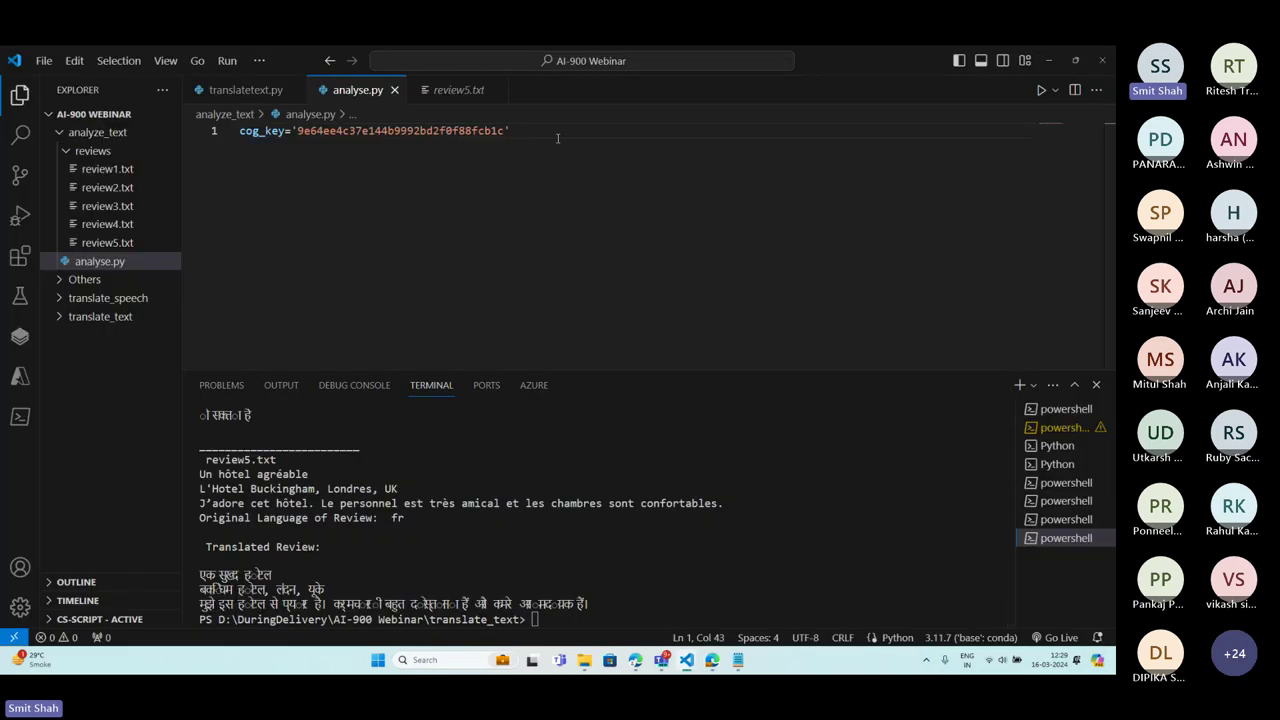
{"action": "key", "text": "Return"}
{"action": "type", "text": "cog_"}
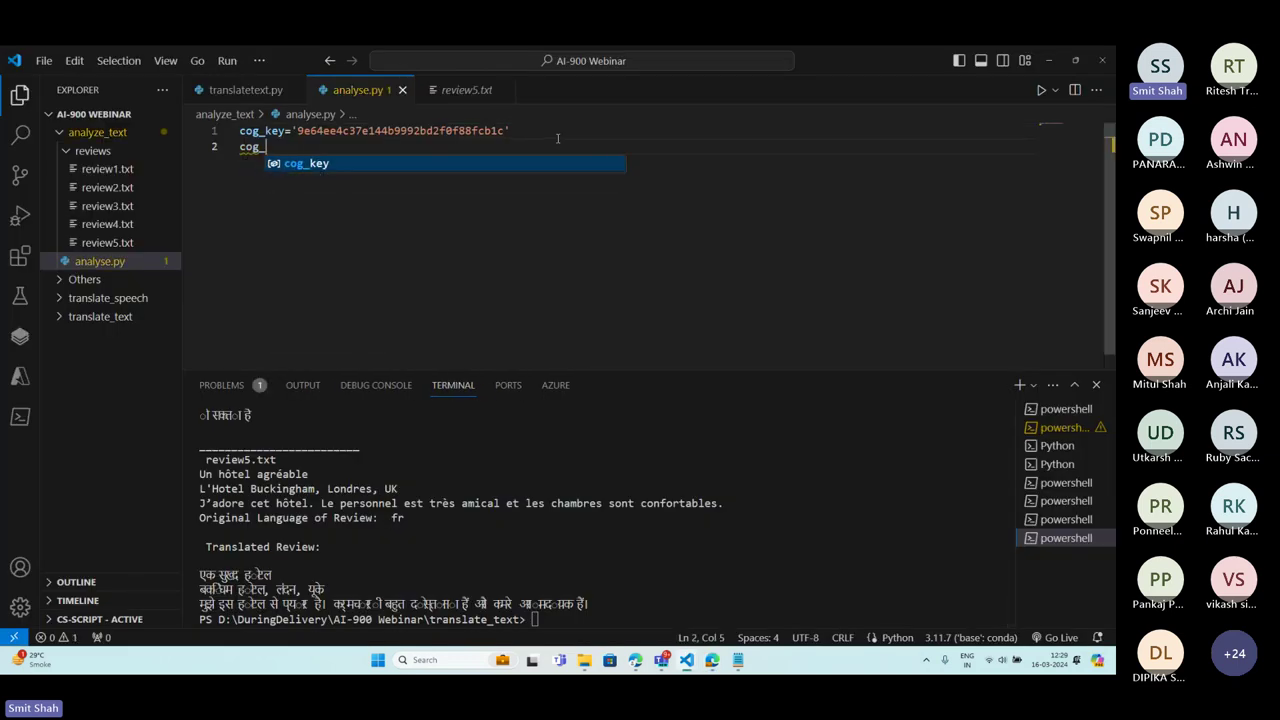
{"action": "type", "text": "endpoint=''v"}
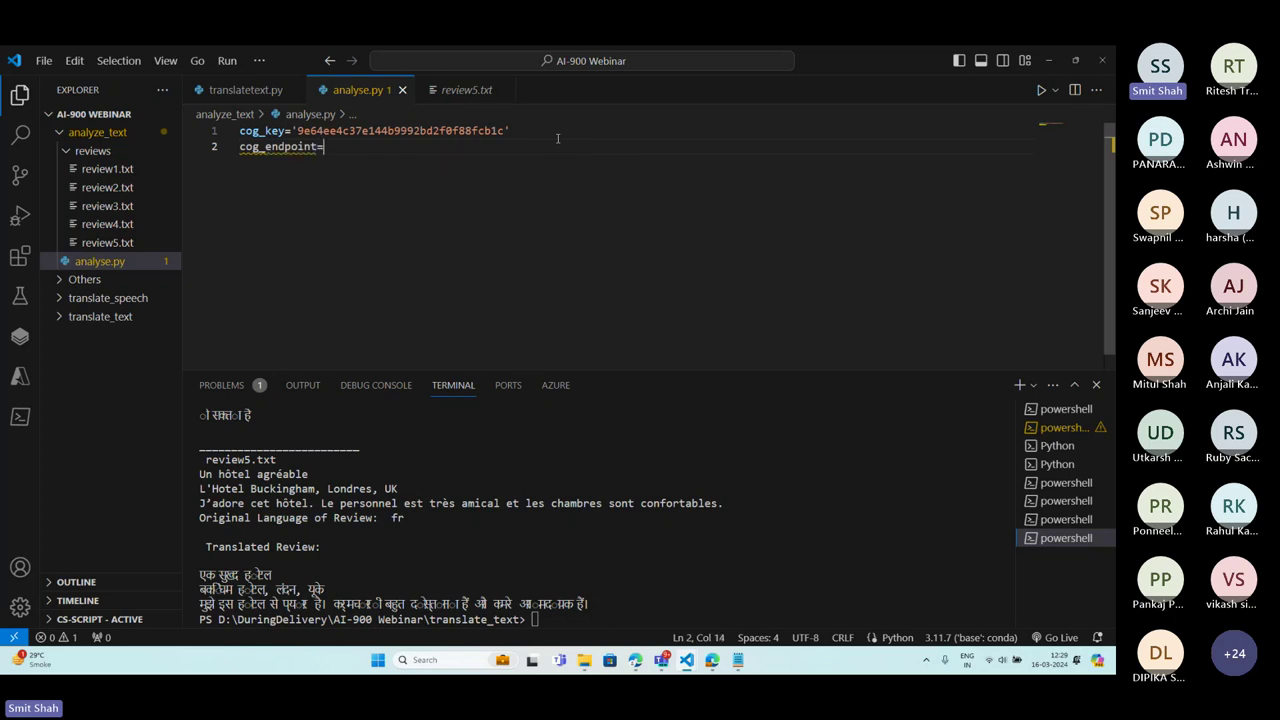
{"action": "key", "text": "BackSpace"}
{"action": "key", "text": "BackSpace"}
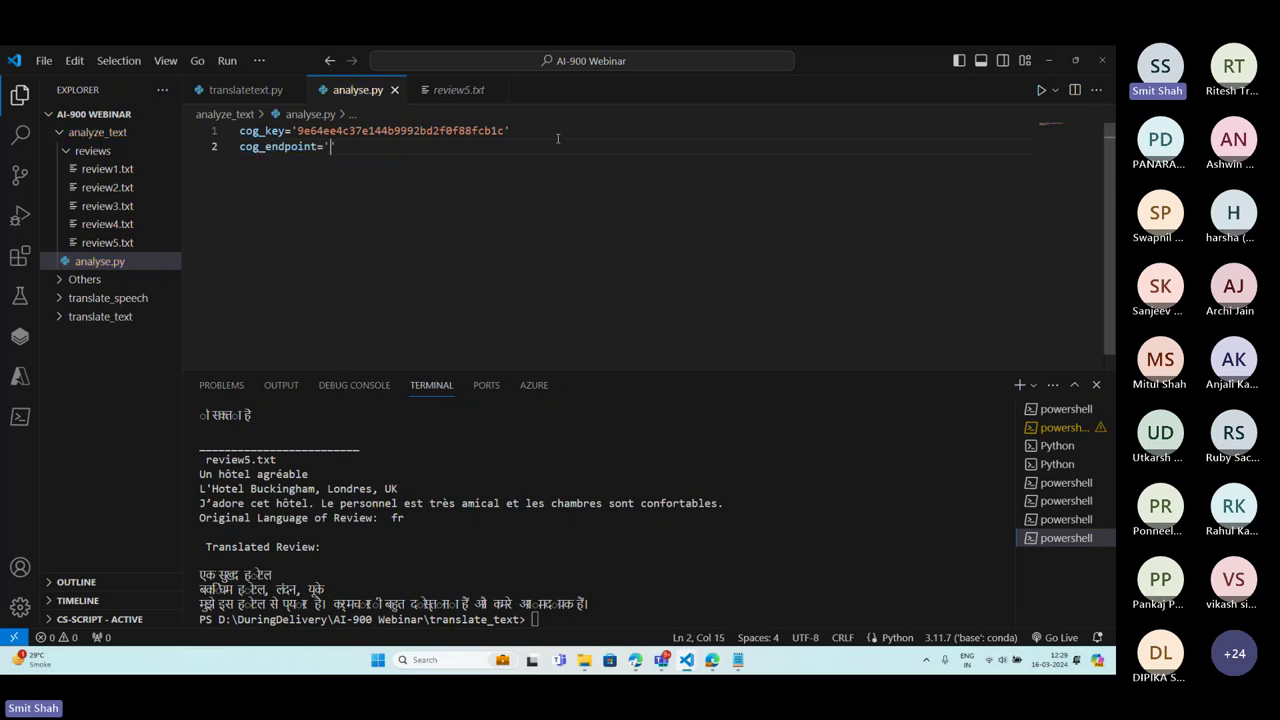
{"action": "key", "text": "ctrl+v"}
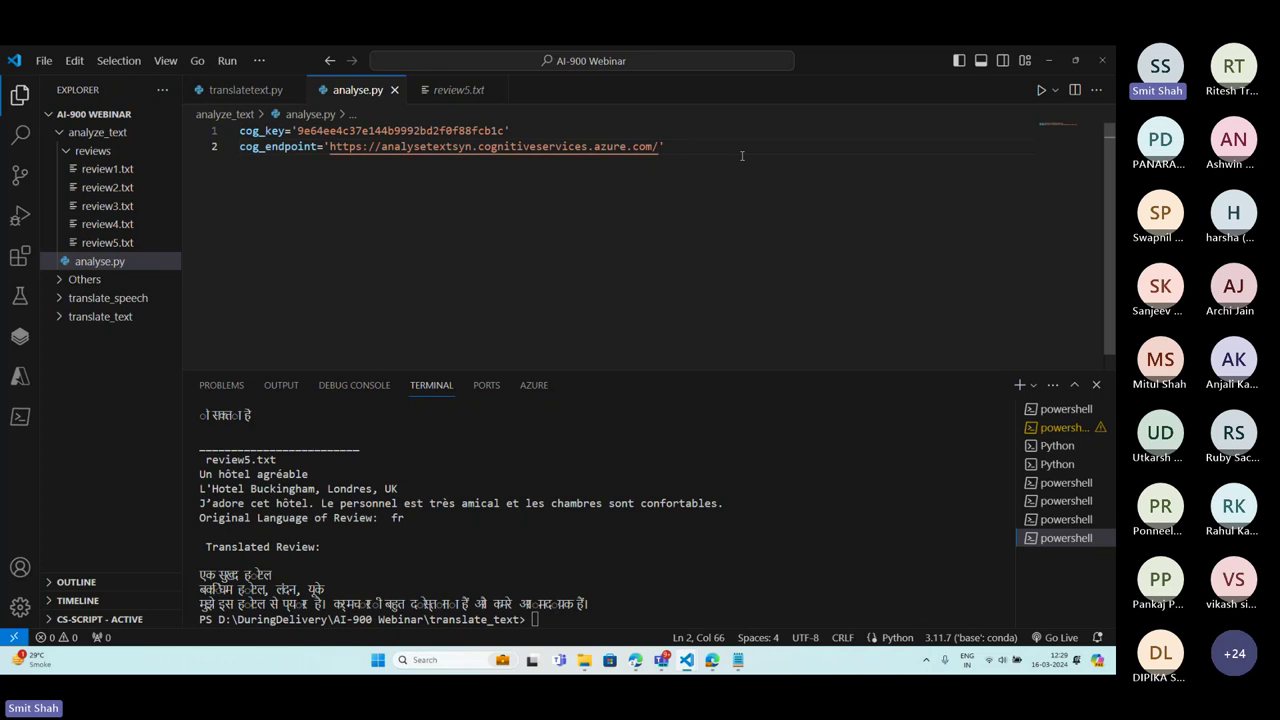
- Insert two empty lines below the cog_endpoint line and two above the cog_key line in analyse.py
{"action": "left_click", "coordinate": [726, 140]}
{"action": "key", "text": "Return"}
{"action": "key", "text": "Return"}
{"action": "left_click", "coordinate": [243, 135]}
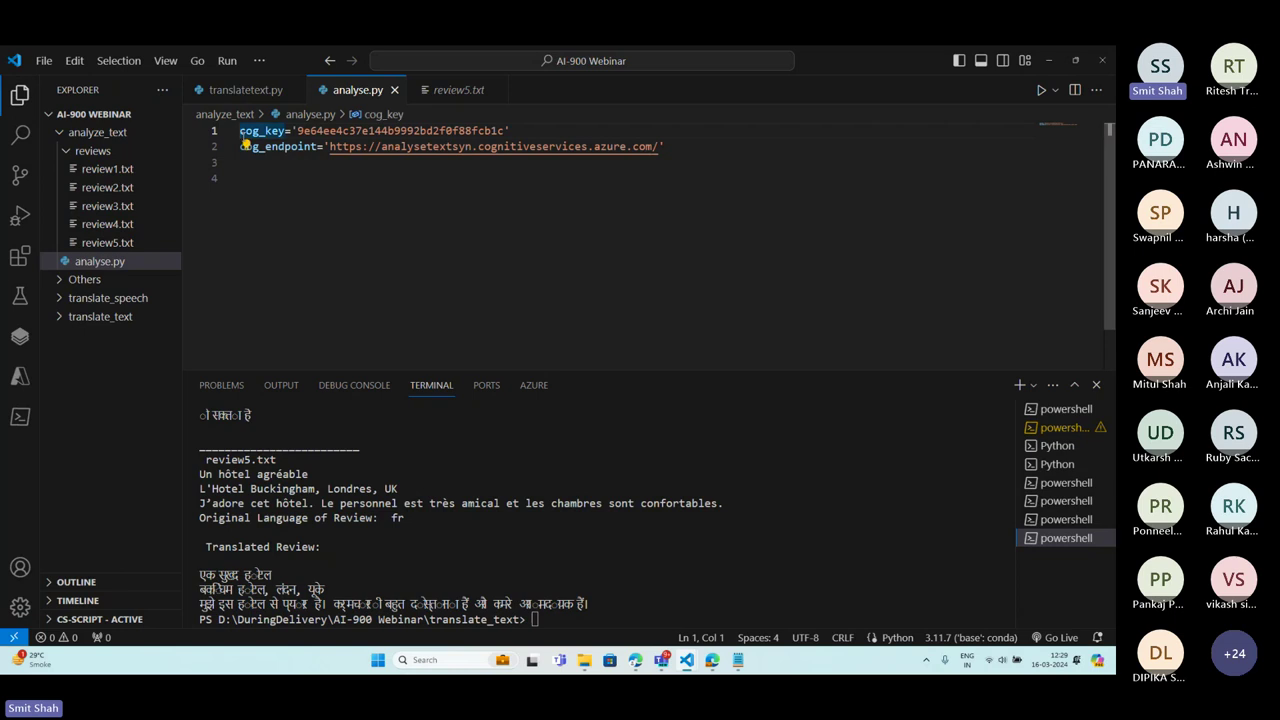
{"action": "key", "text": "Return"}
{"action": "key", "text": "Return"}
{"action": "key", "text": "Up"}
{"action": "key", "text": "Up"}
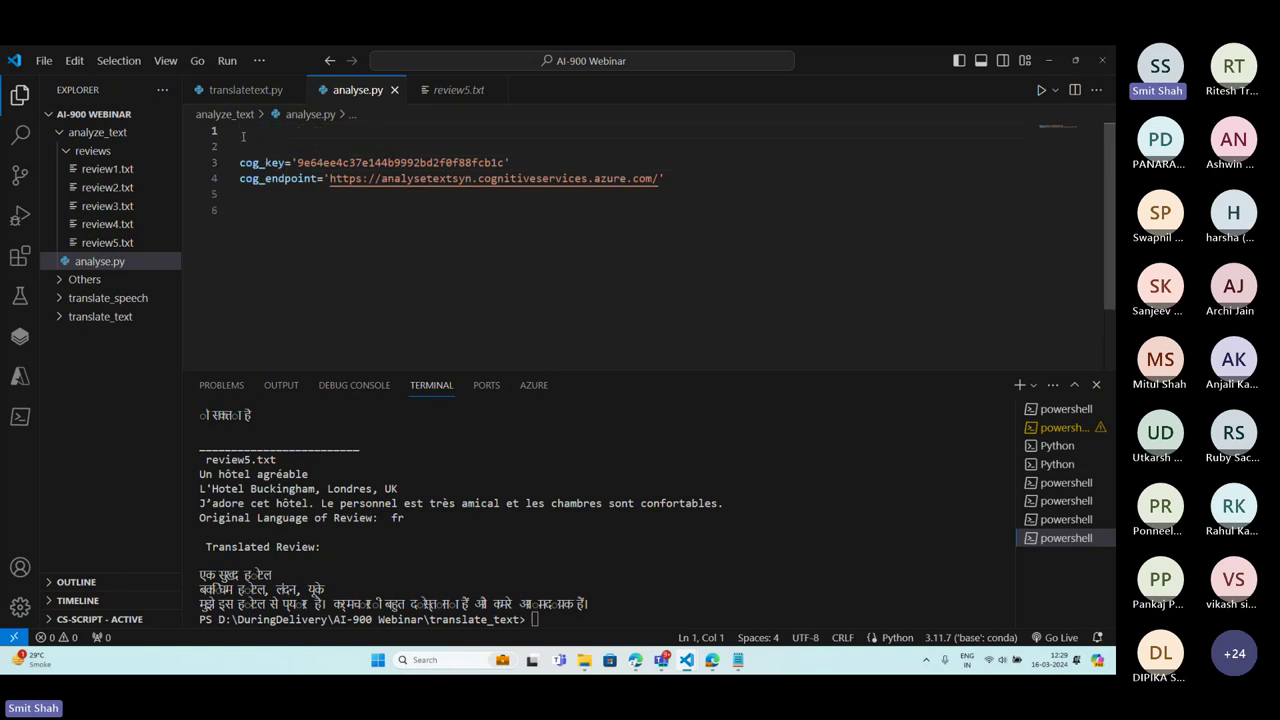
- Begin an import statement with "from azure" on the first line of analyse.py
{"action": "type", "text": "fromm"}
{"action": "key", "text": "BackSpace"}
{"action": "key", "text": "BackSpace"}
{"action": "type", "text": "azu"}
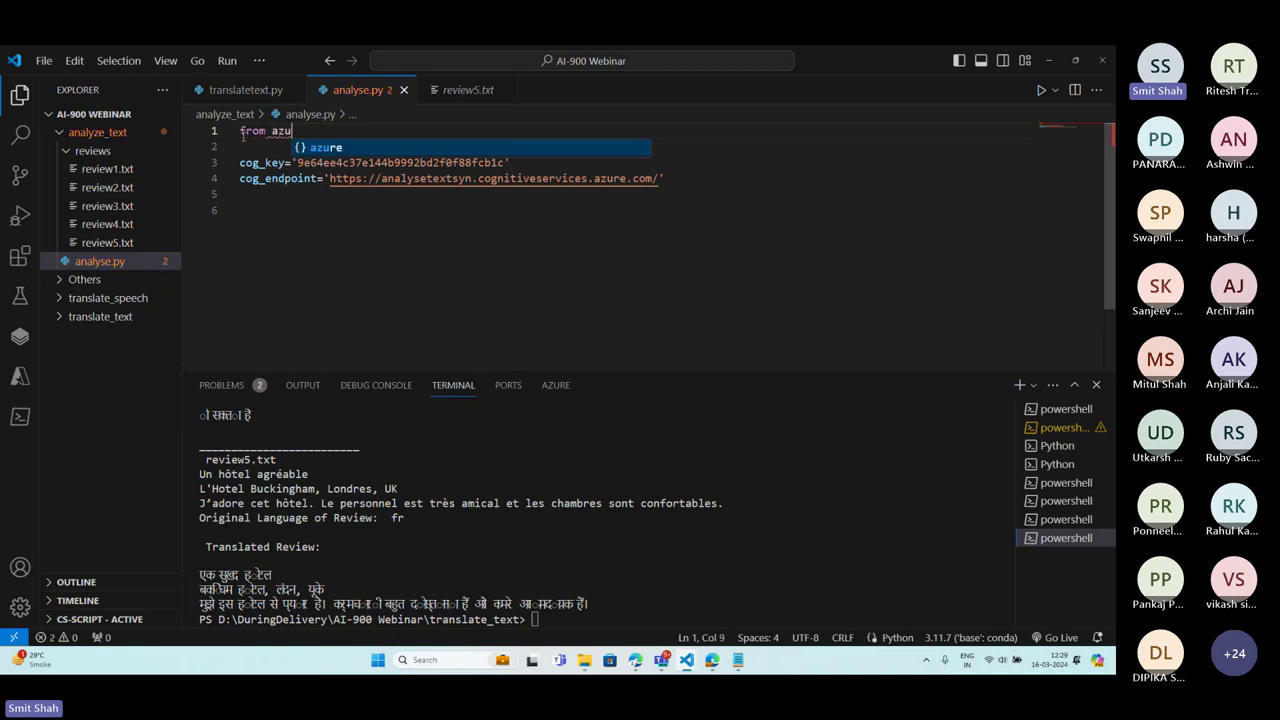
{"action": "type", "text": "re"}
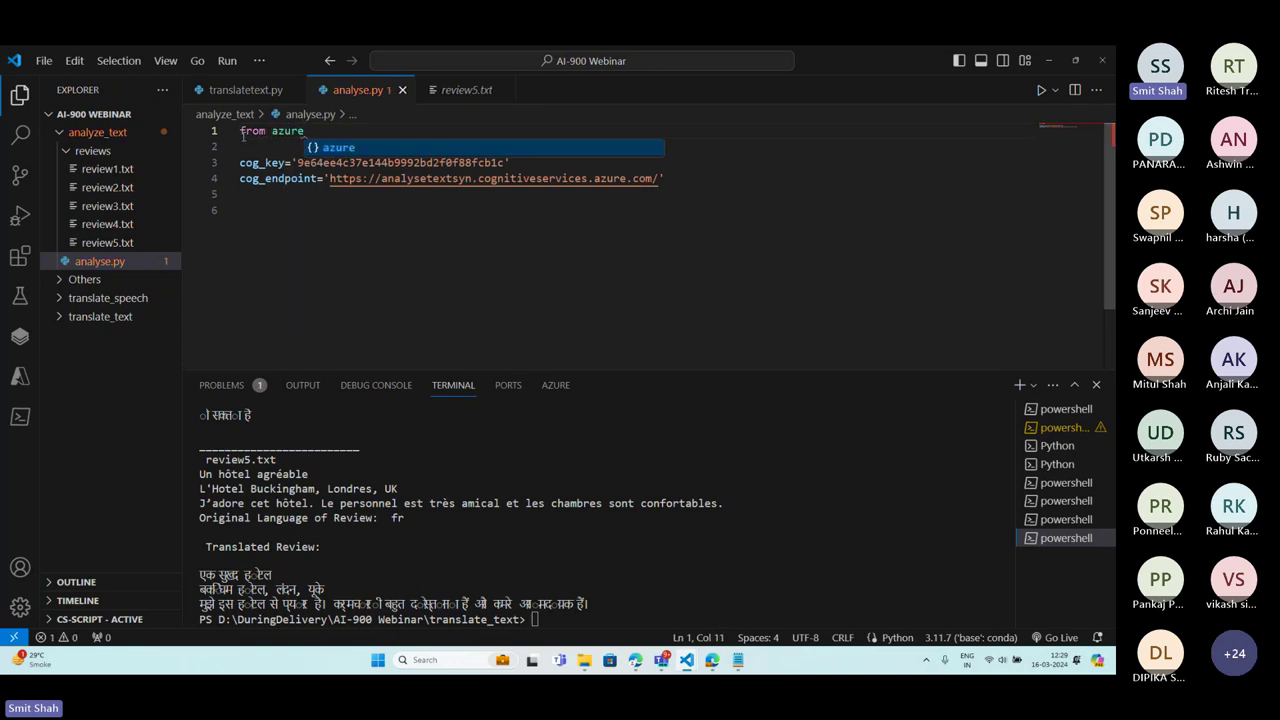